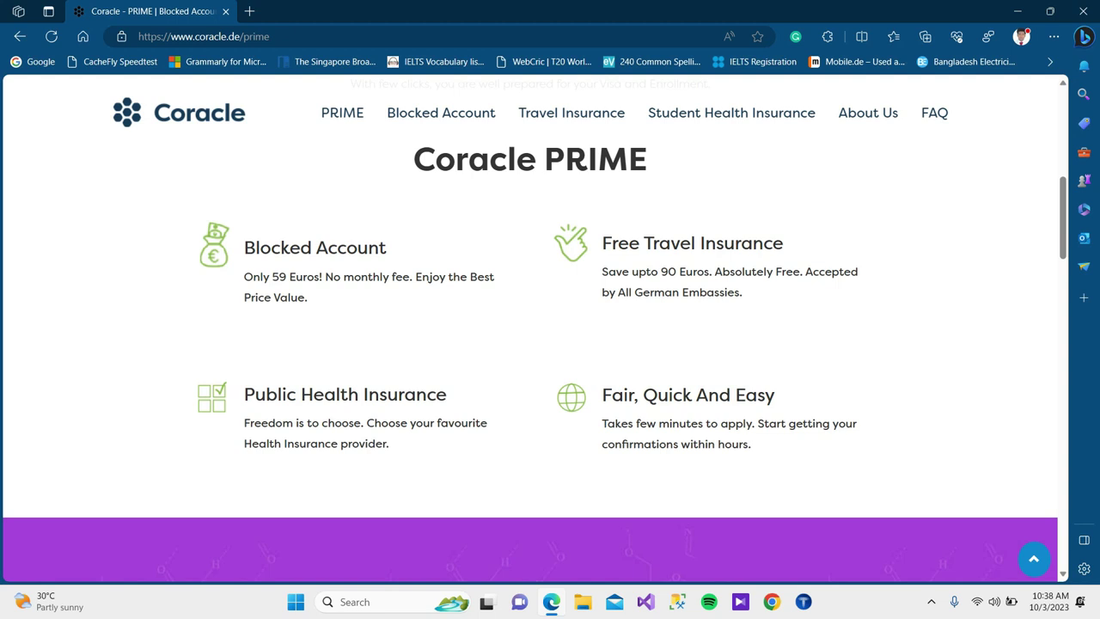
scroll(534, 343, "up", 5)
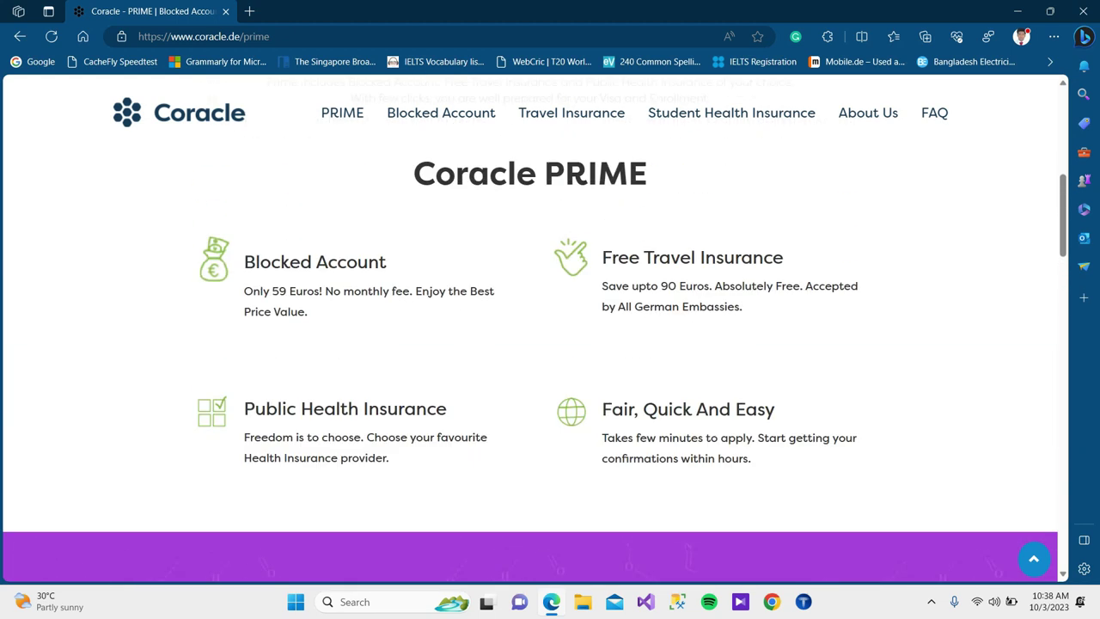
scroll(534, 343, "down", 3)
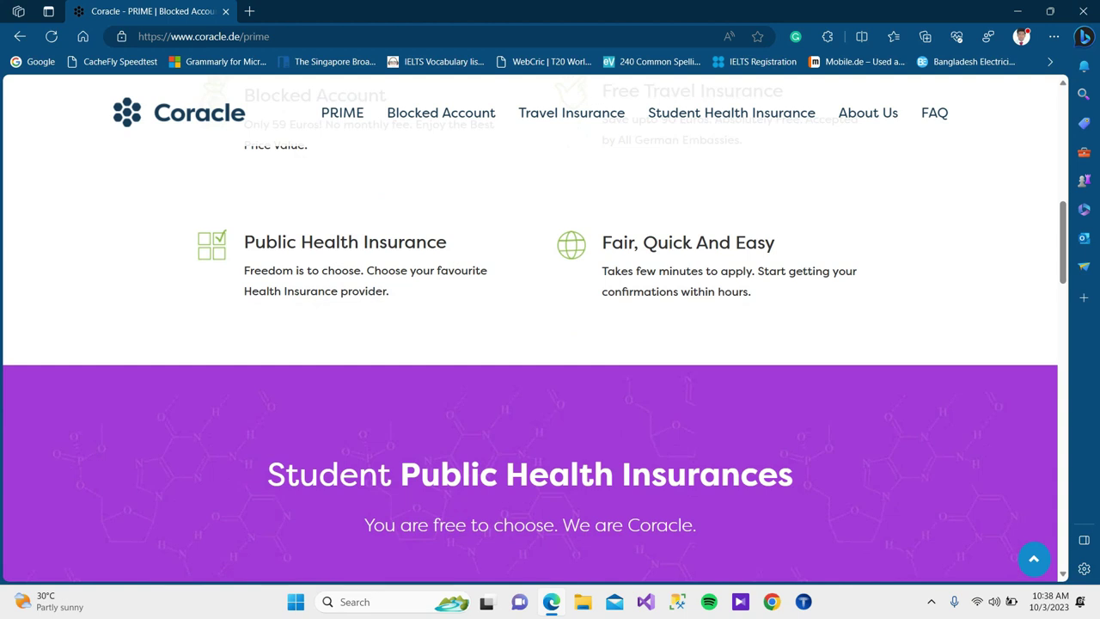
scroll(535, 343, "up", 8)
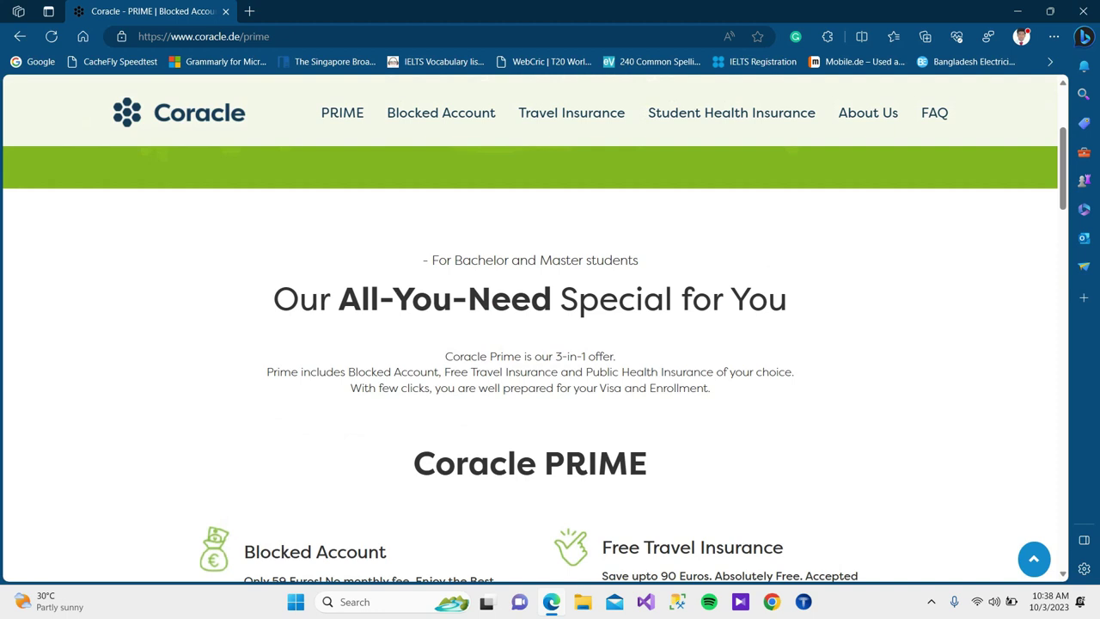
scroll(534, 344, "down", 4)
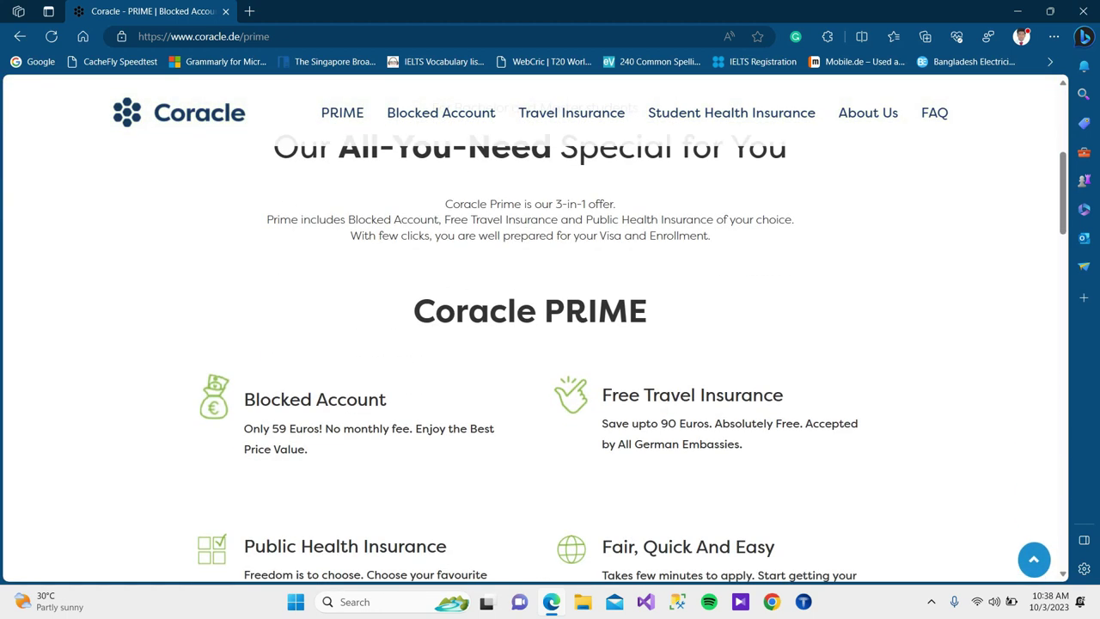
scroll(534, 344, "down", 2)
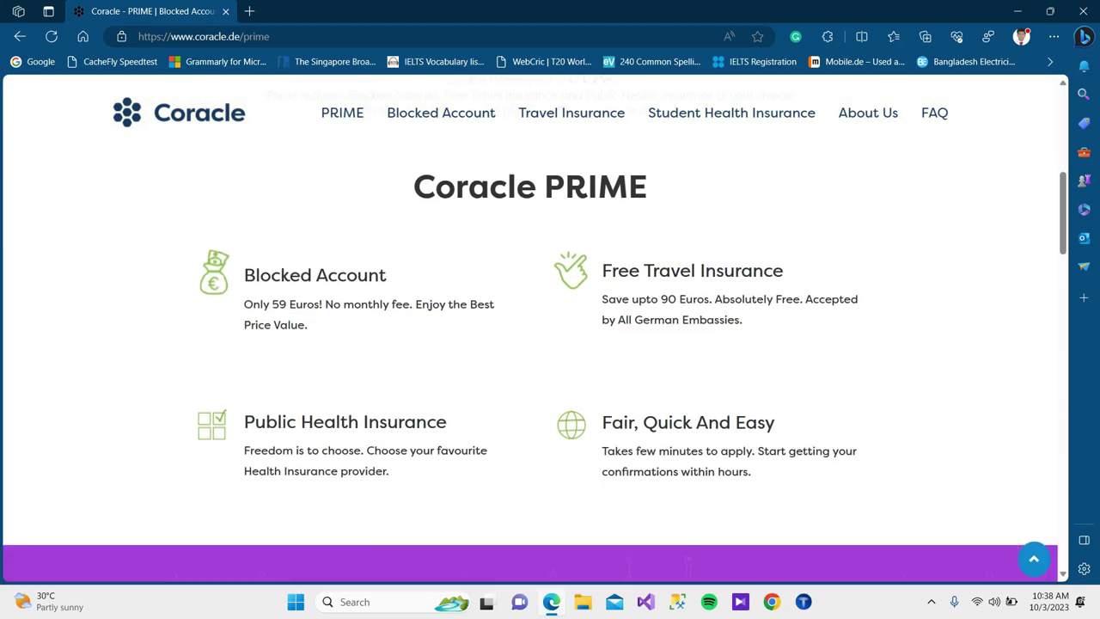
left_click_drag(602, 394, 775, 395)
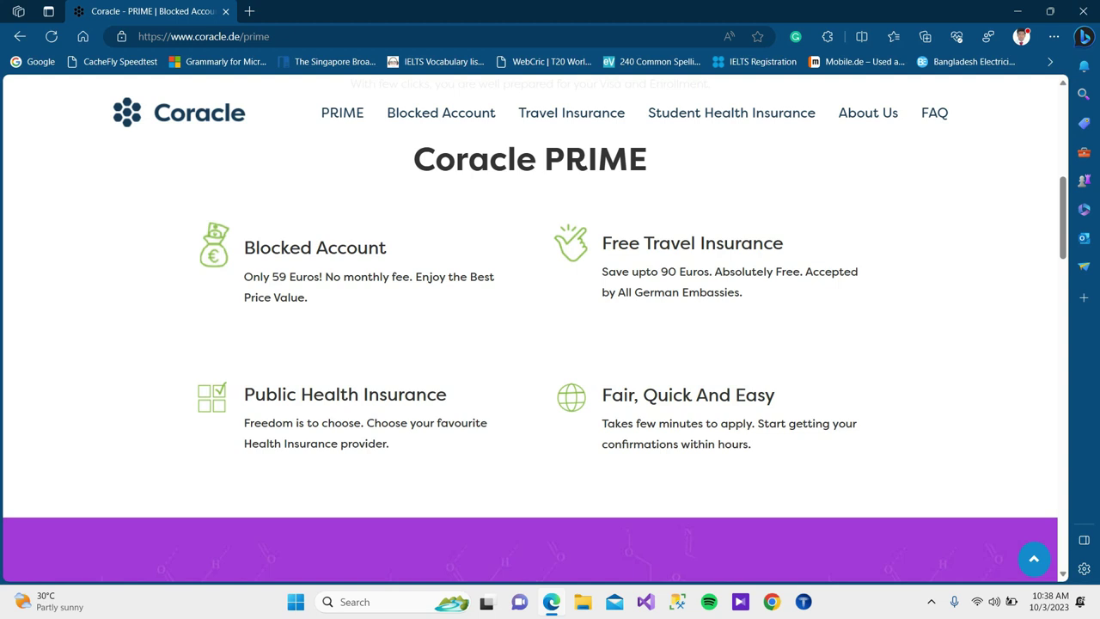
left_click_drag(244, 248, 387, 249)
left_click(418, 181)
left_click_drag(244, 276, 321, 276)
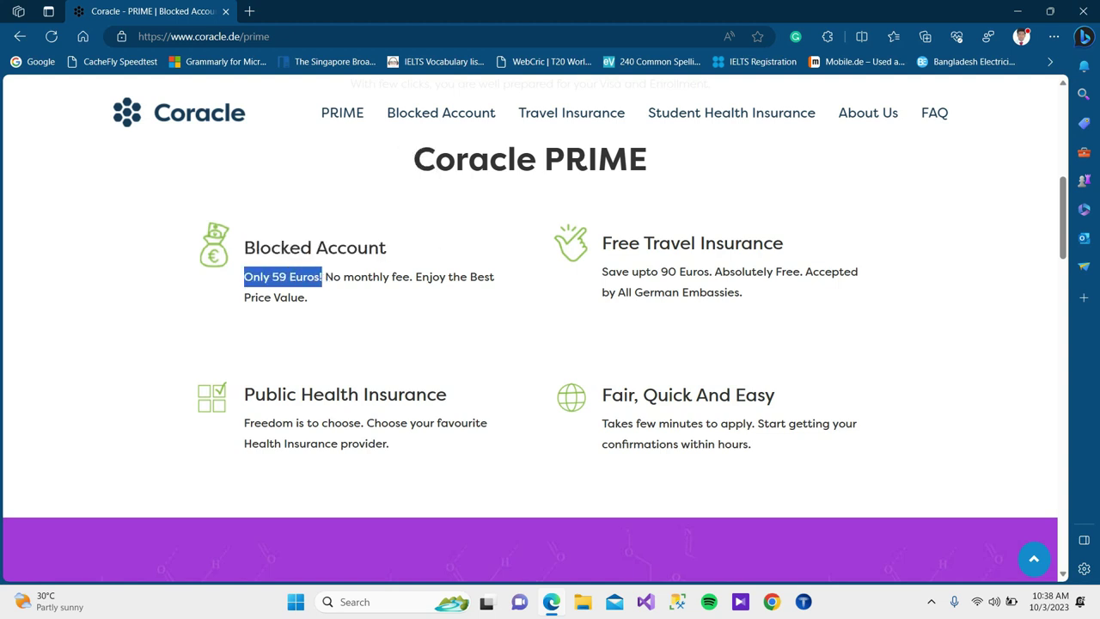
left_click(321, 277)
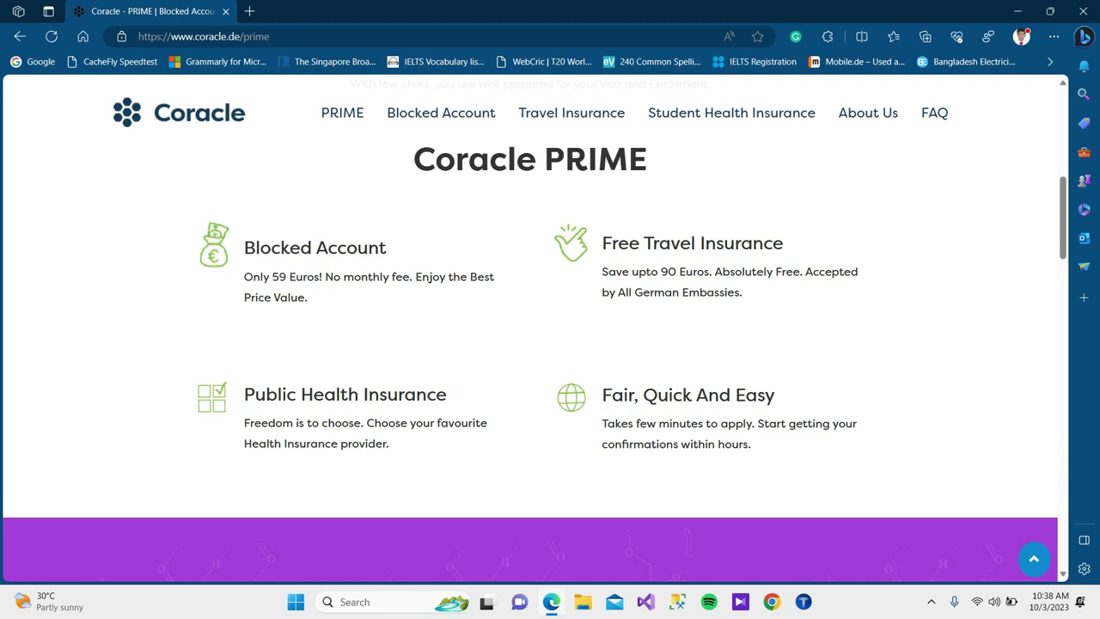
left_click_drag(244, 277, 322, 276)
left_click(321, 276)
left_click_drag(602, 243, 783, 243)
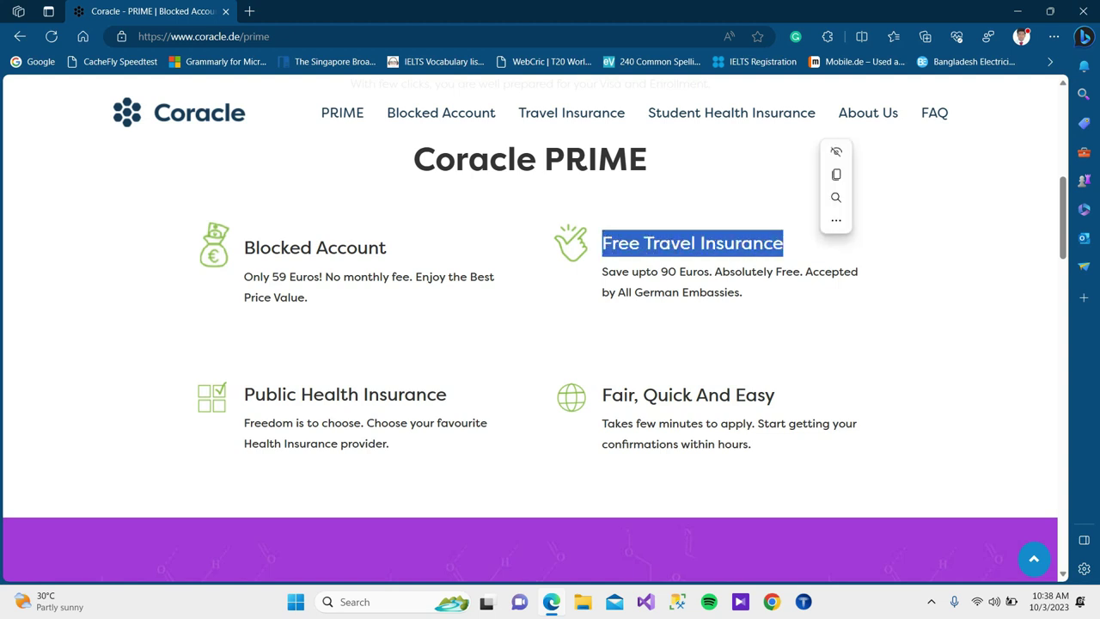
left_click(782, 243)
scroll(529, 326, "down", 1)
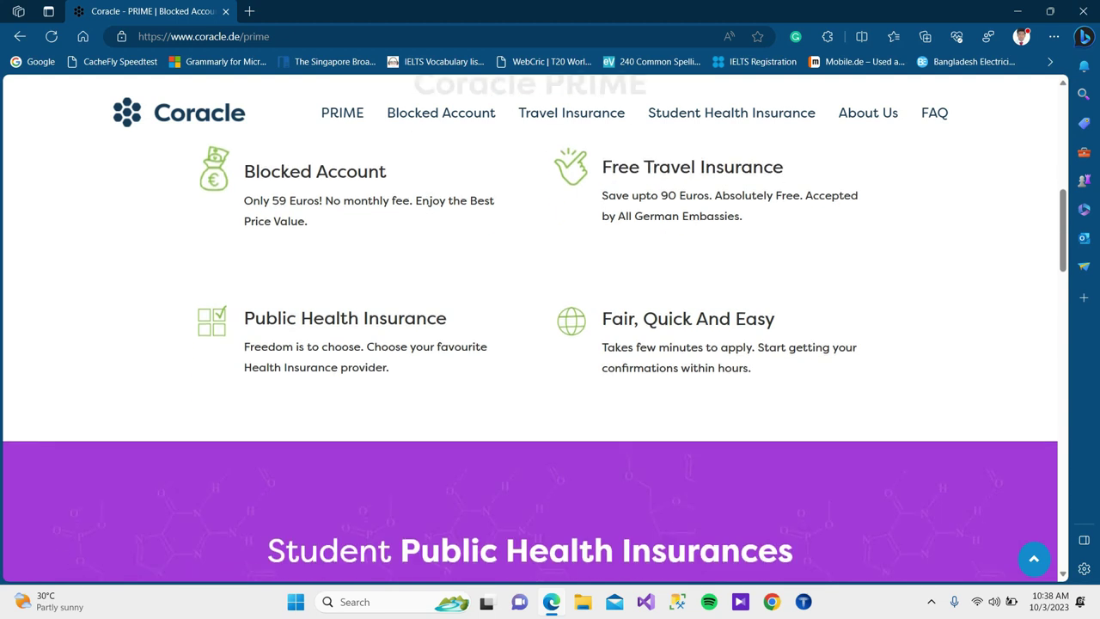
left_click_drag(244, 318, 447, 320)
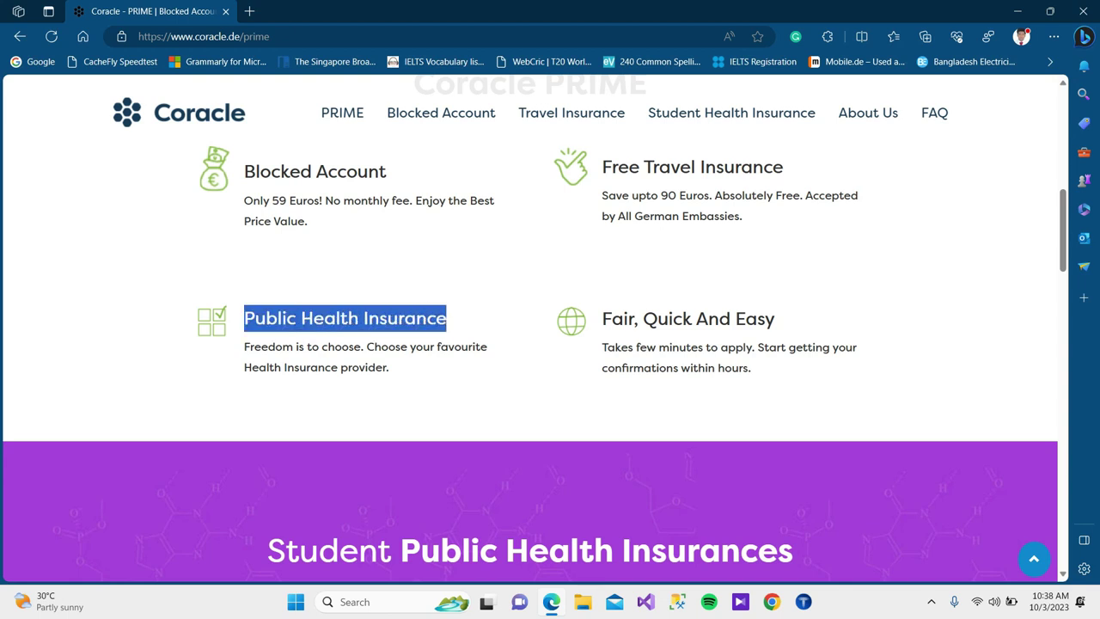
left_click(516, 242)
left_click_drag(244, 346, 389, 368)
left_click(450, 316)
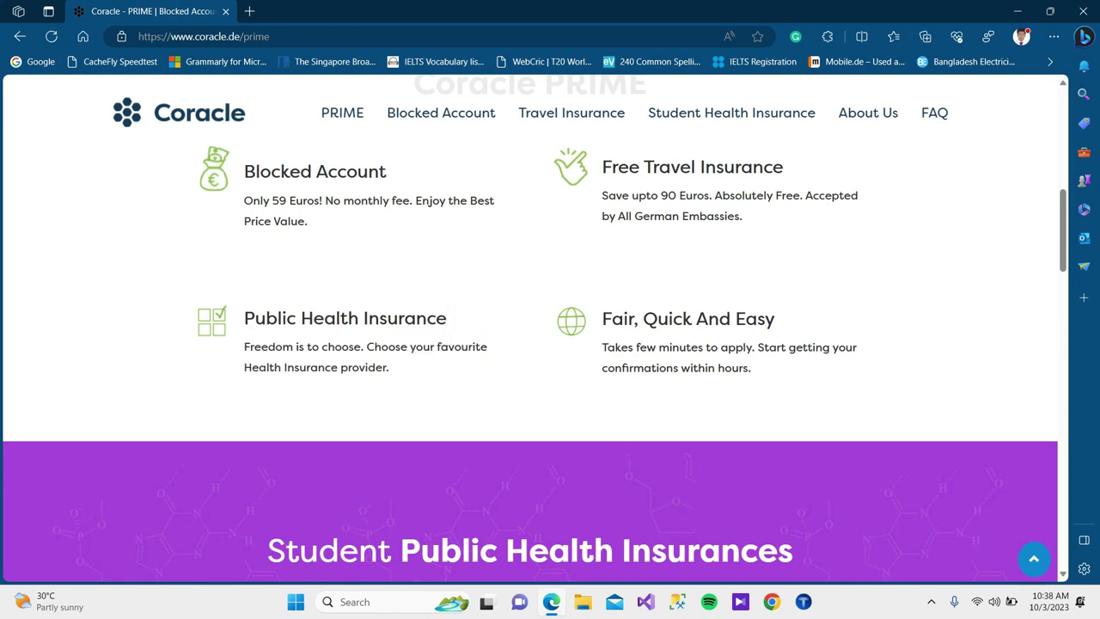
scroll(451, 316, "up", 1)
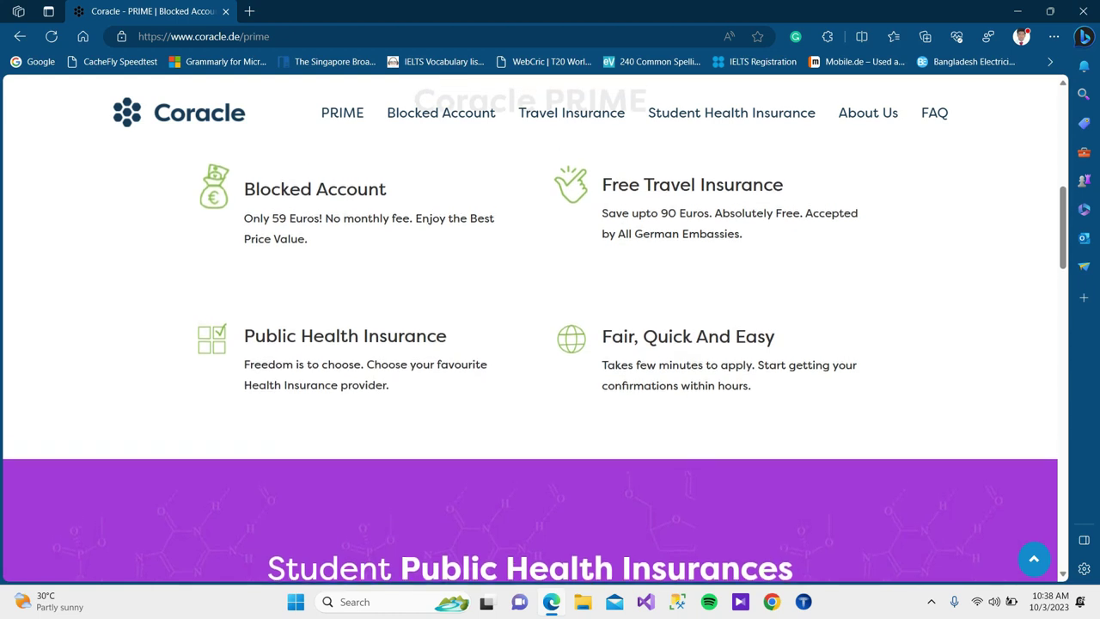
Scroll to the Student Public Health Insurances table comparing Techniker, Barmer and AOK monthly premiums.
scroll(450, 316, "up", 6)
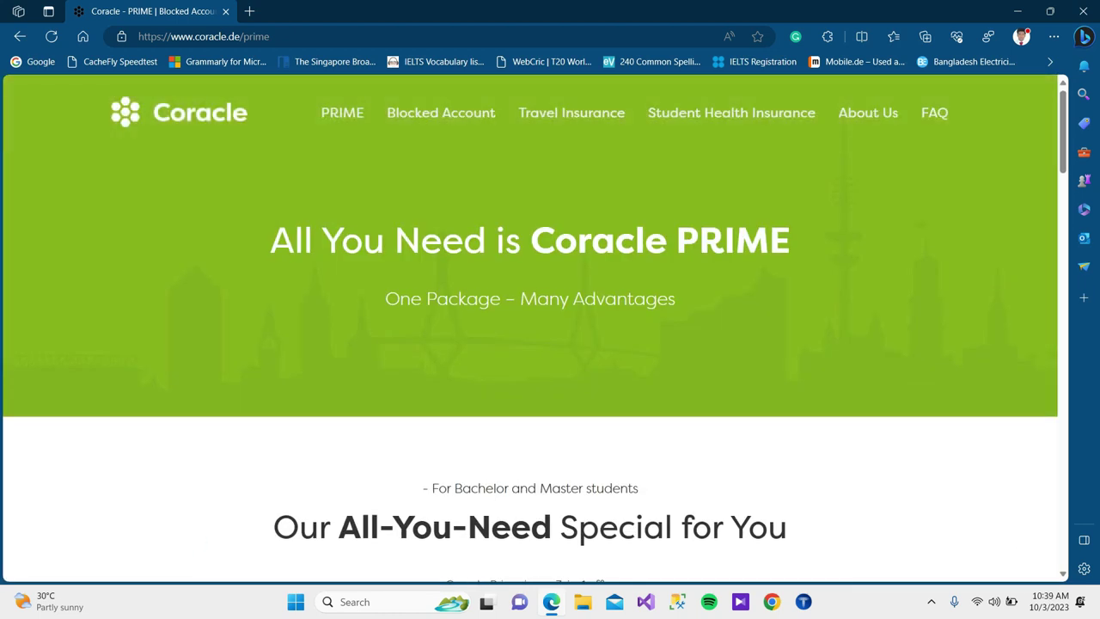
scroll(530, 327, "down", 1)
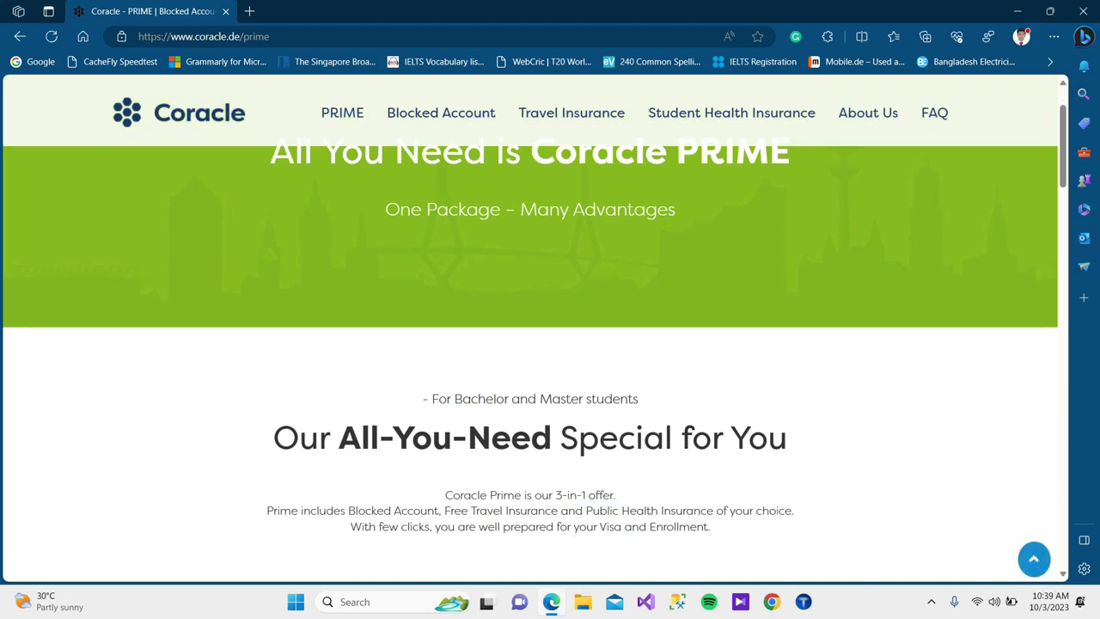
scroll(530, 326, "up", 1)
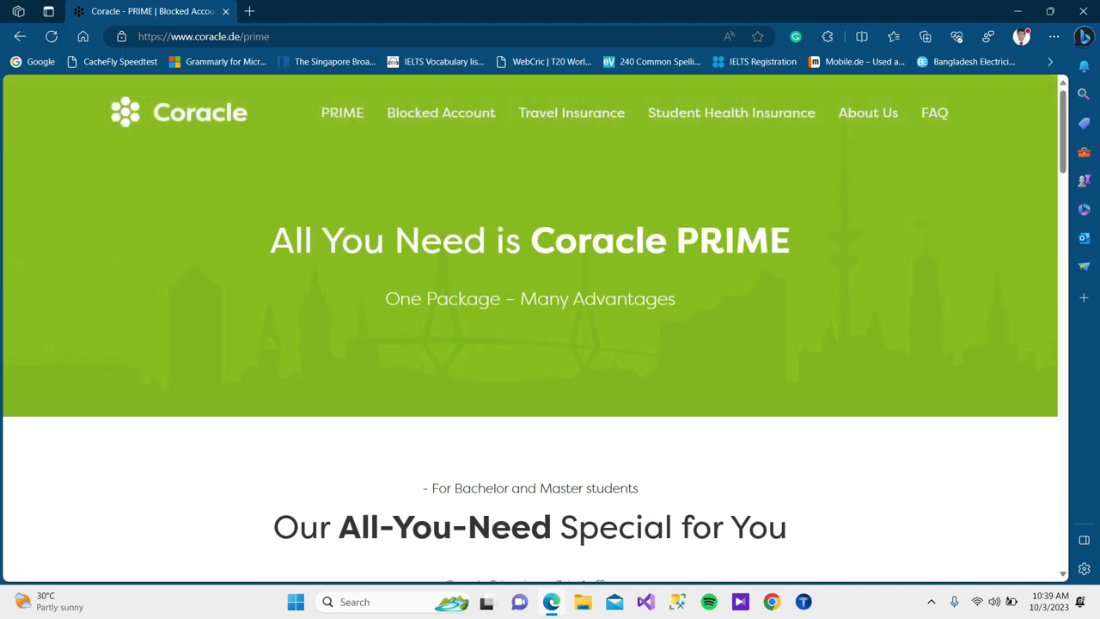
scroll(530, 327, "down", 4)
scroll(530, 327, "down", 6)
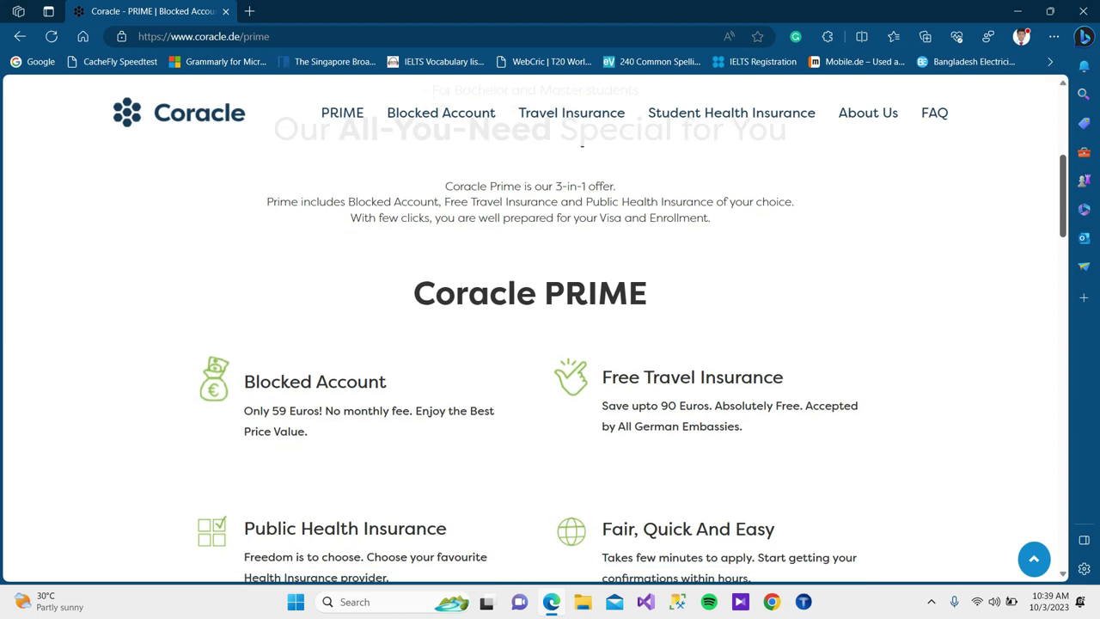
scroll(530, 327, "down", 2)
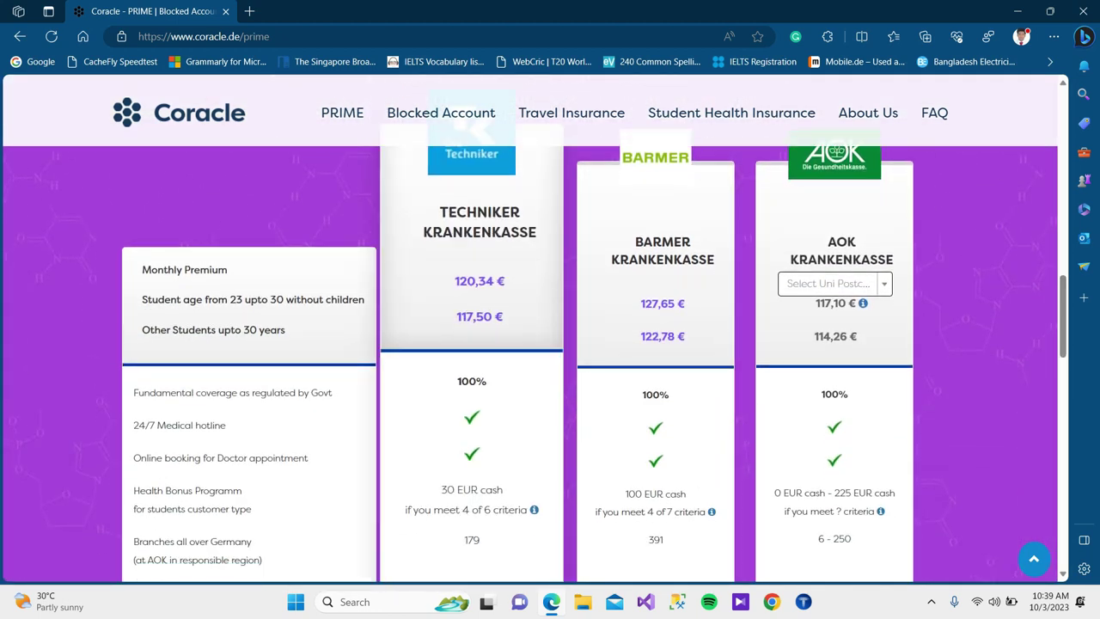
scroll(471, 326, "up", 1)
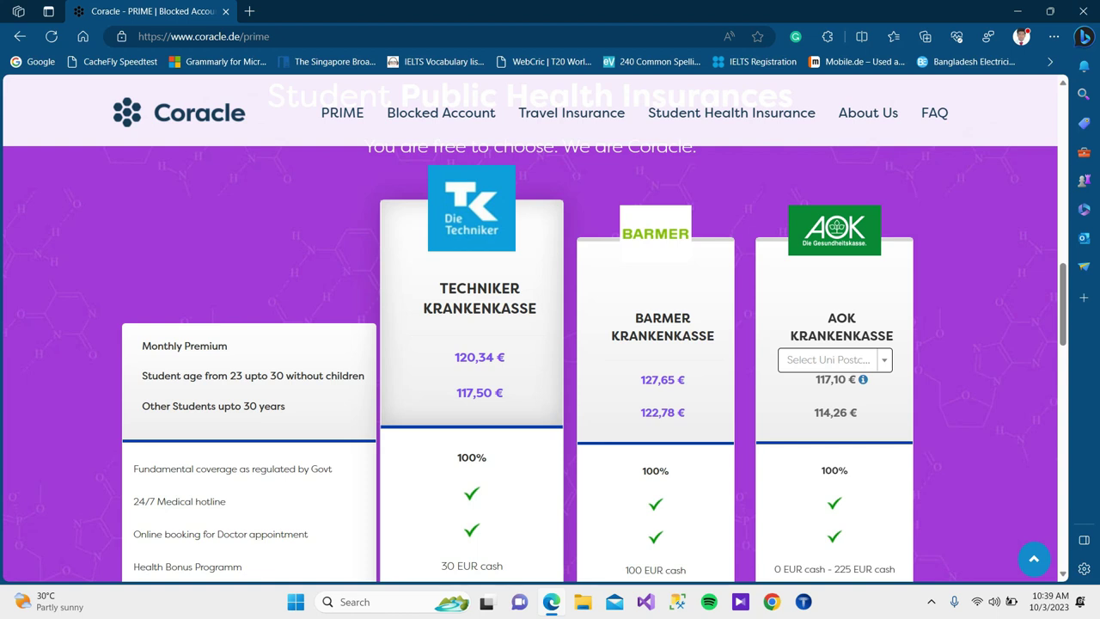
scroll(472, 326, "down", 6)
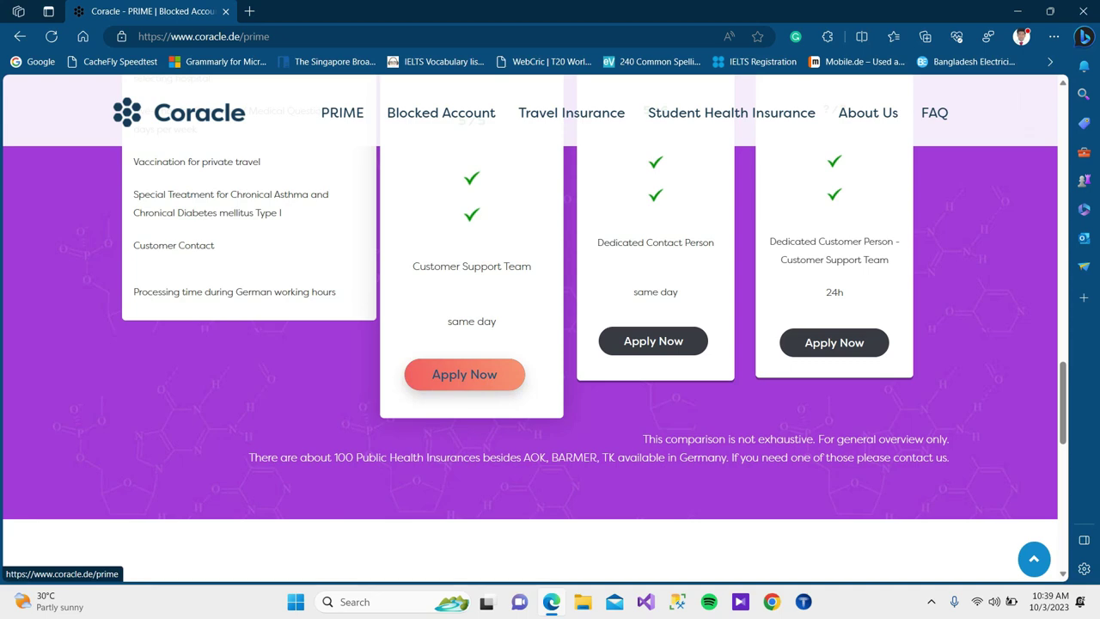
scroll(464, 373, "up", 7)
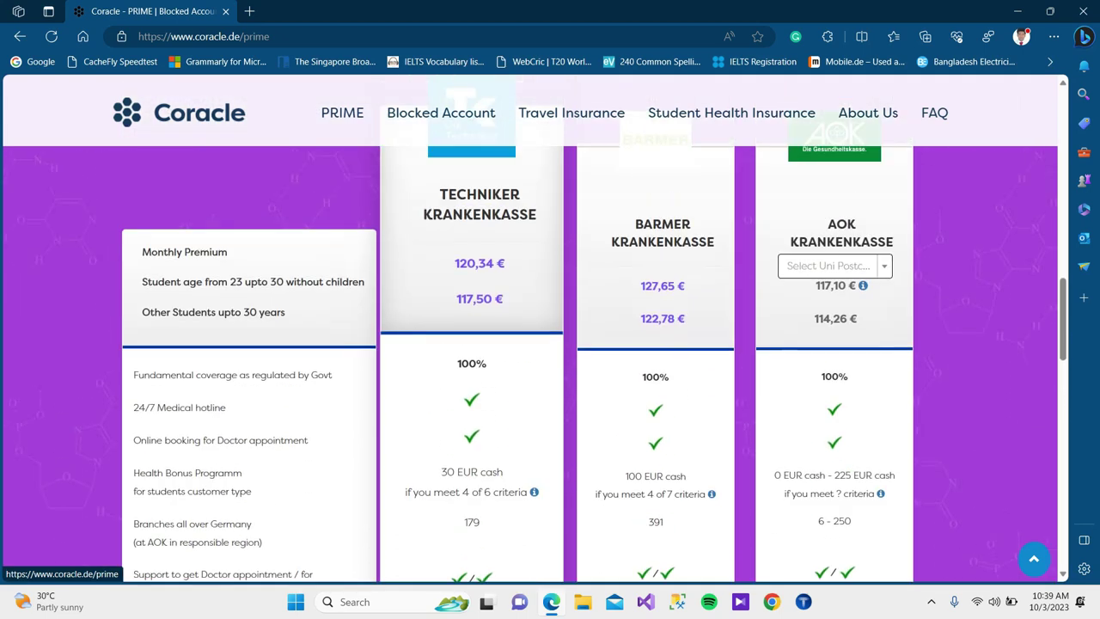
scroll(464, 374, "down", 4)
scroll(464, 298, "down", 4)
Start the PRIME application with Techniker, review the empty form, and return to Personal Information.
left_click(464, 298)
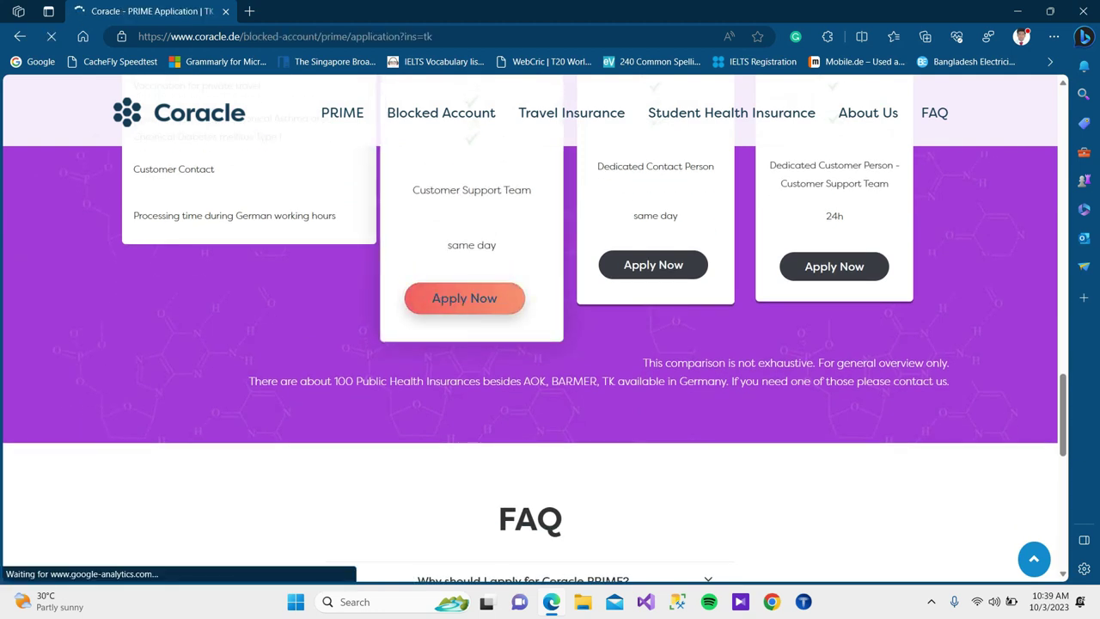
scroll(529, 326, "down", 2)
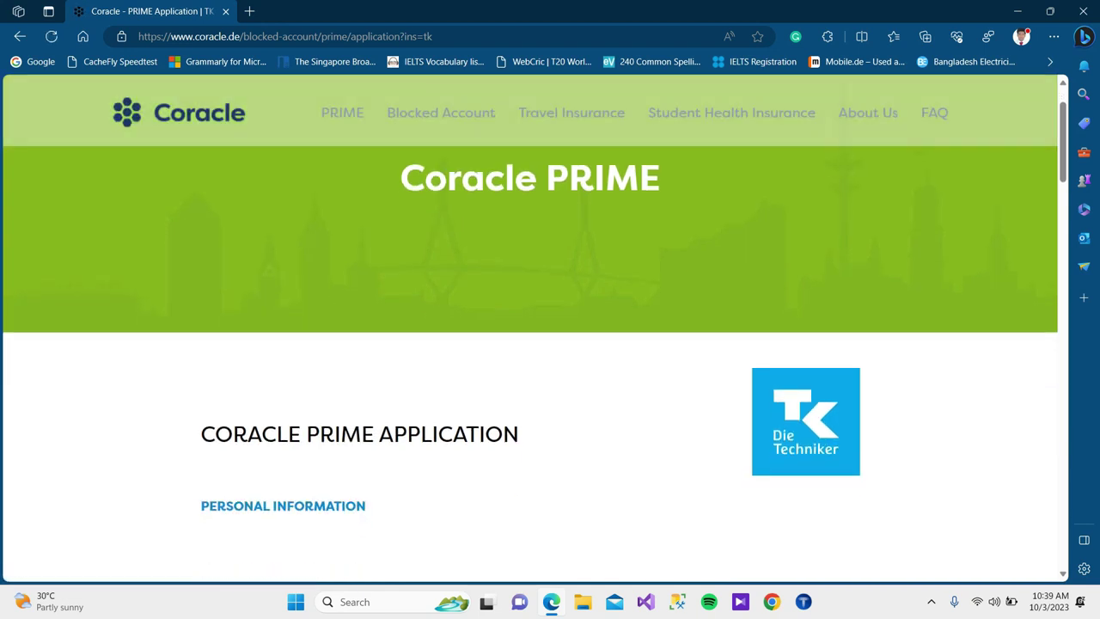
scroll(529, 326, "down", 7)
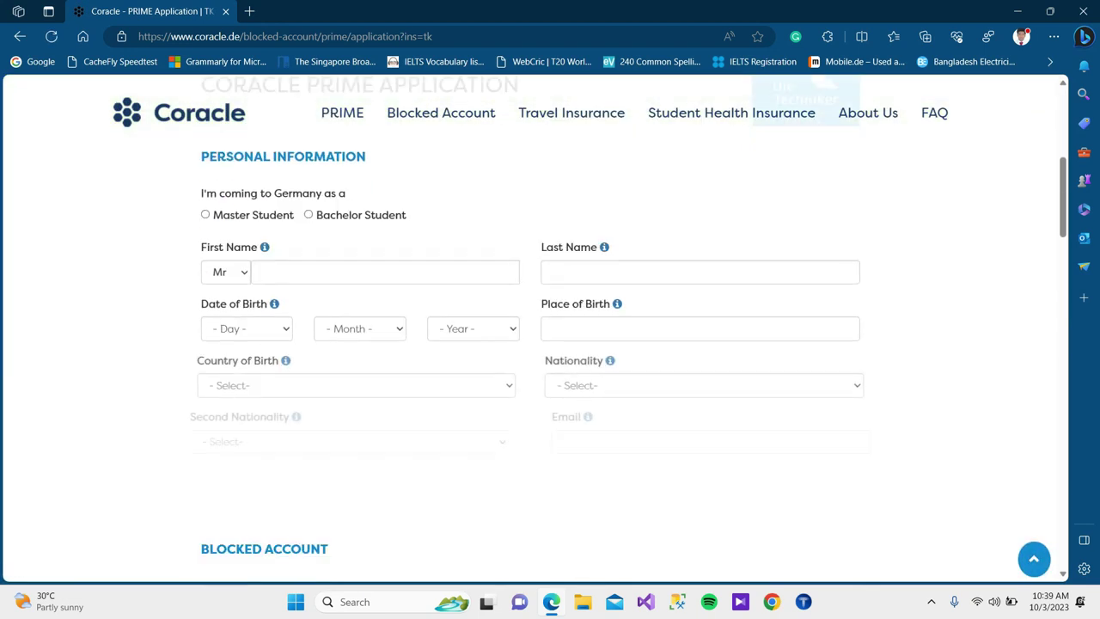
scroll(529, 327, "down", 12)
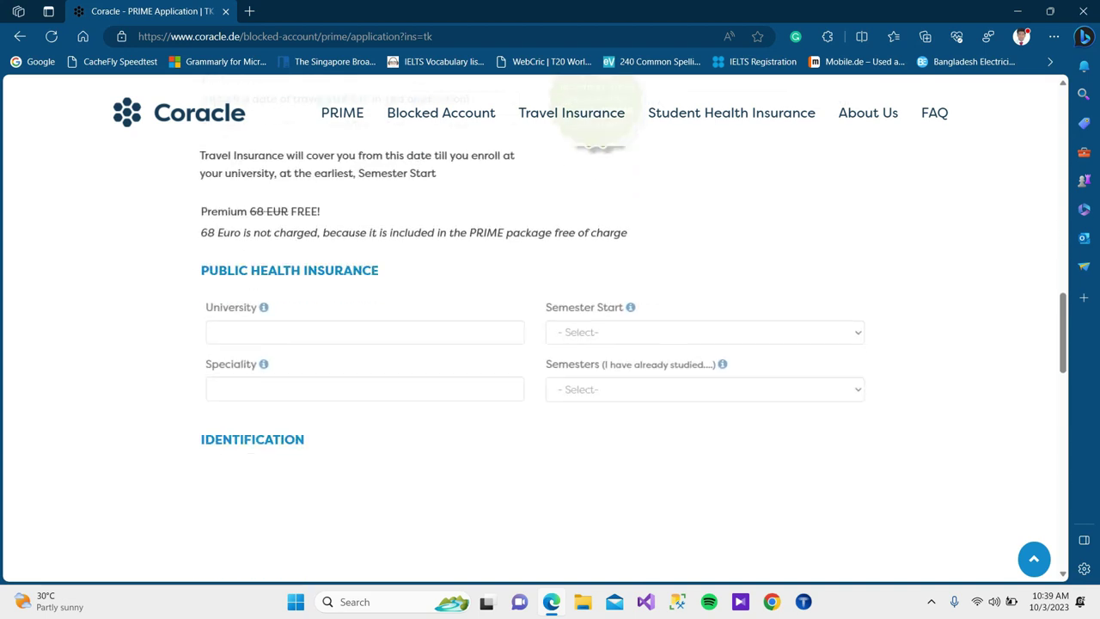
scroll(530, 327, "down", 6)
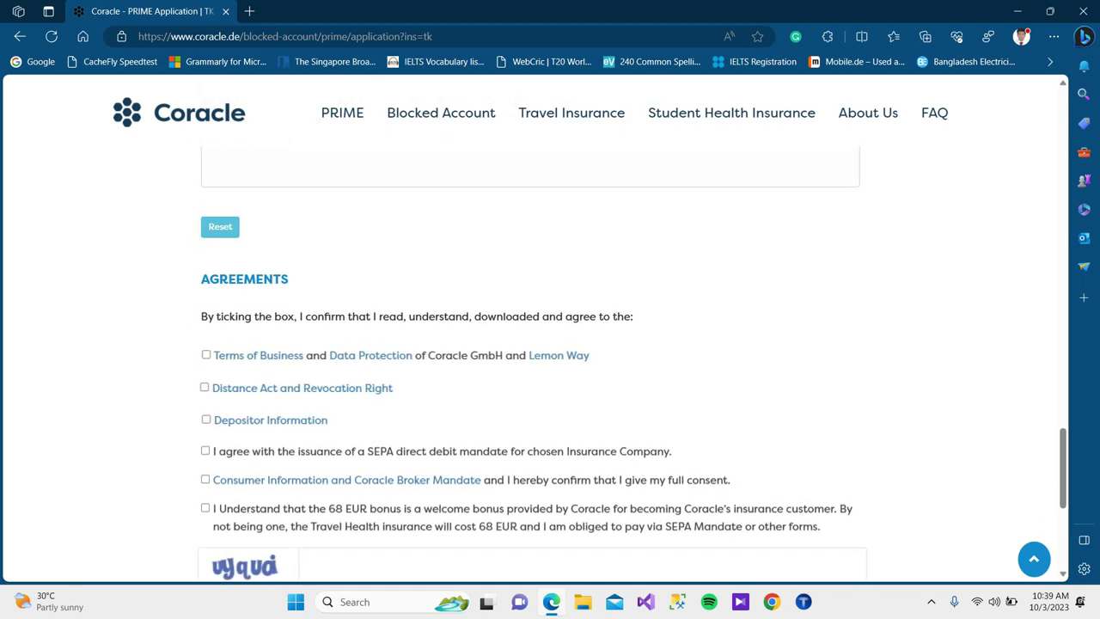
scroll(529, 327, "up", 2)
scroll(530, 327, "up", 15)
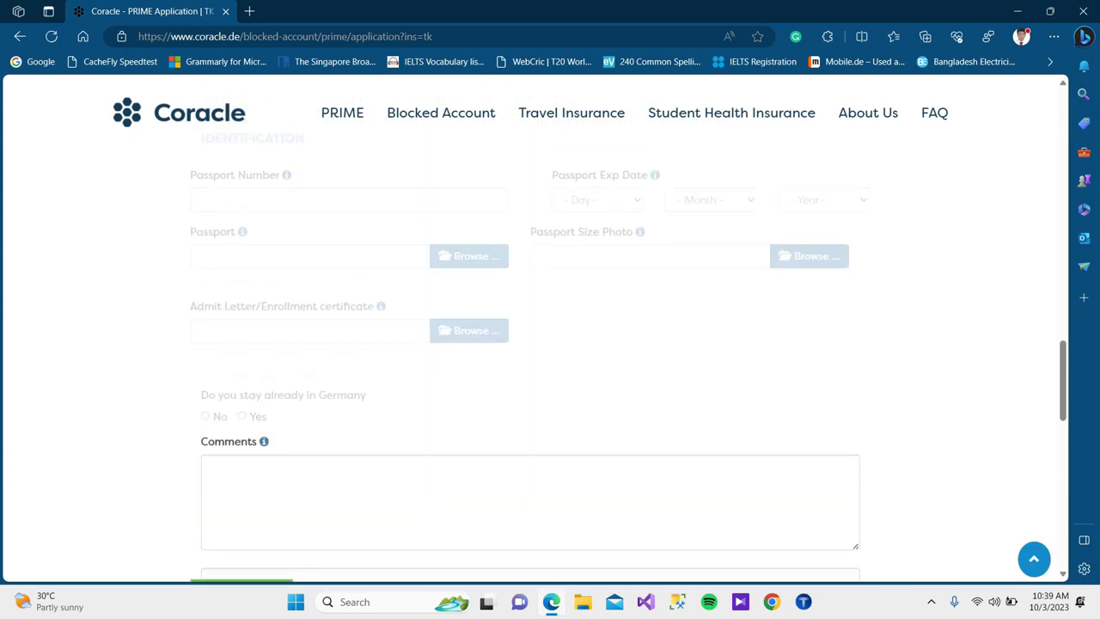
scroll(529, 326, "up", 10)
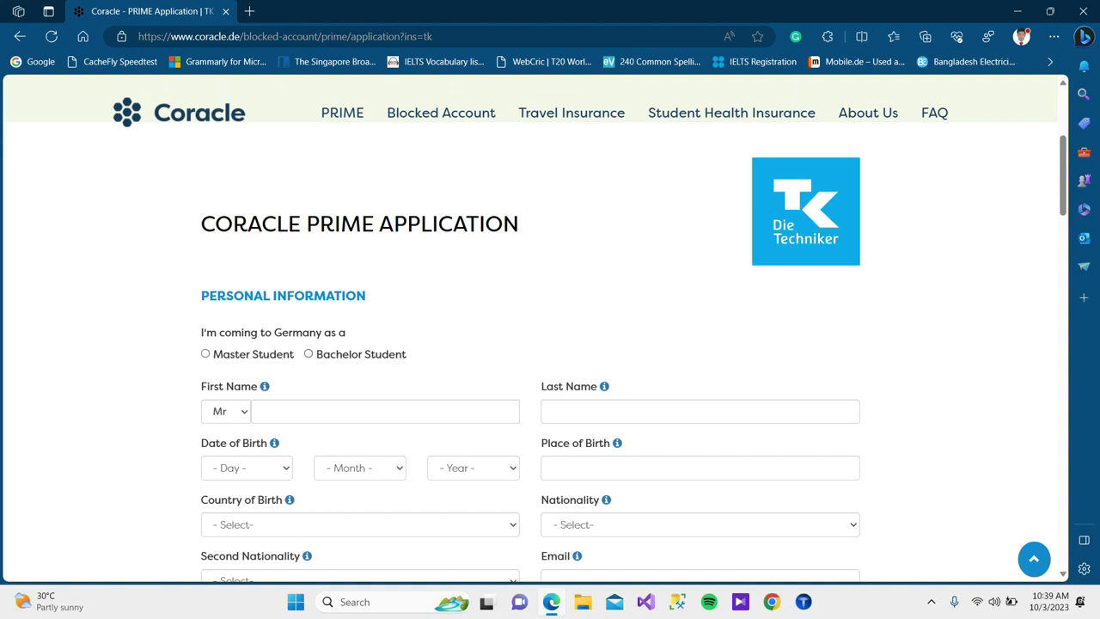
Select Master Student and enter the applicant's first and last name.
left_click(206, 353)
left_click(384, 410)
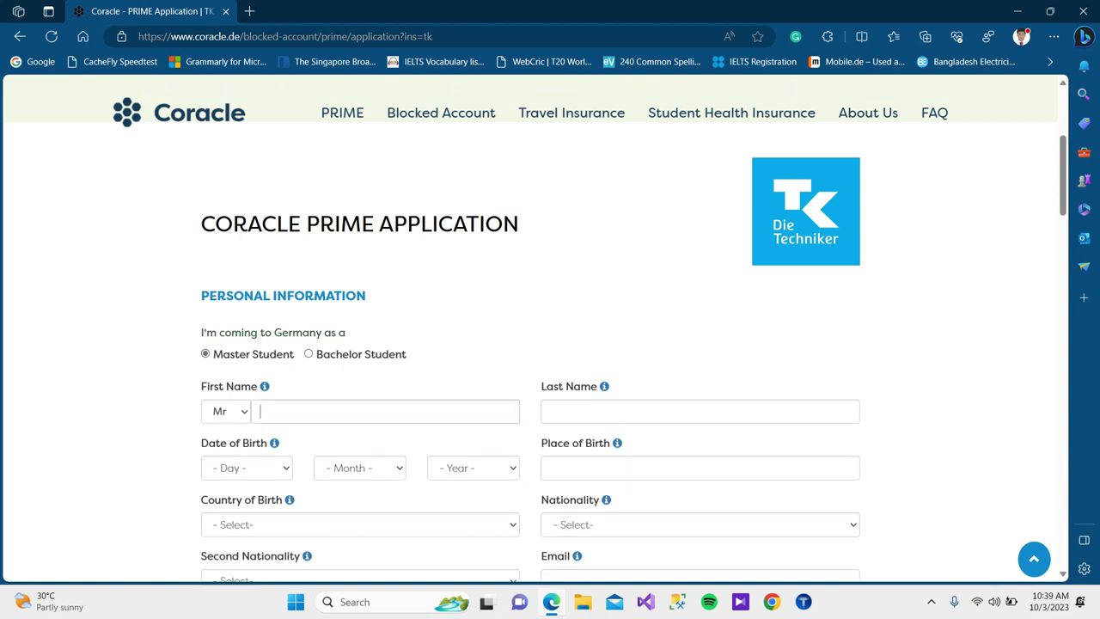
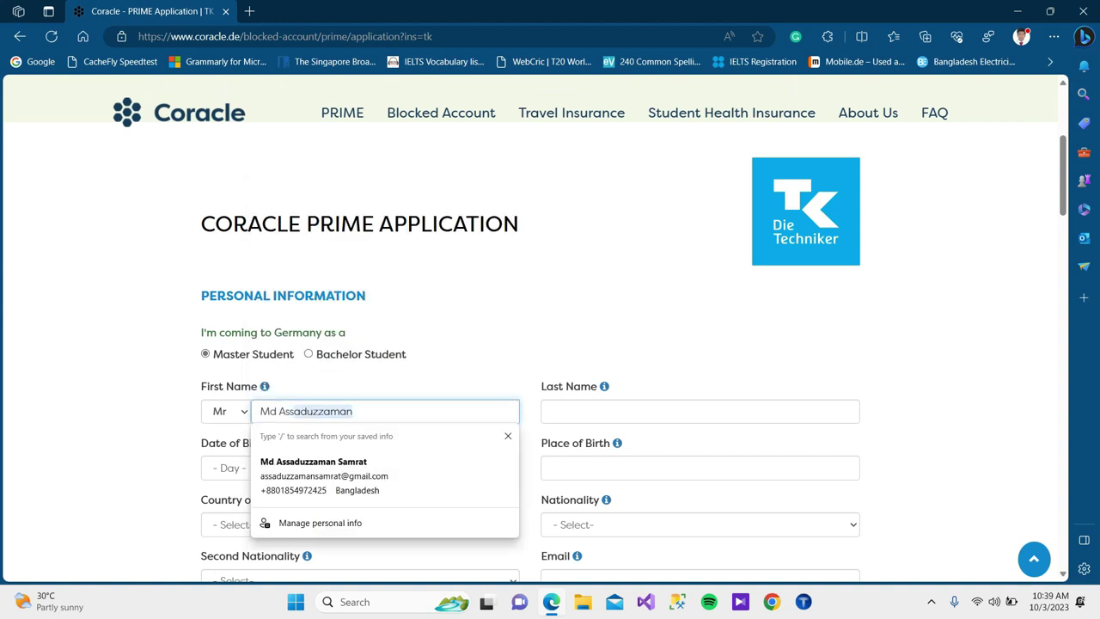
left_click(551, 411)
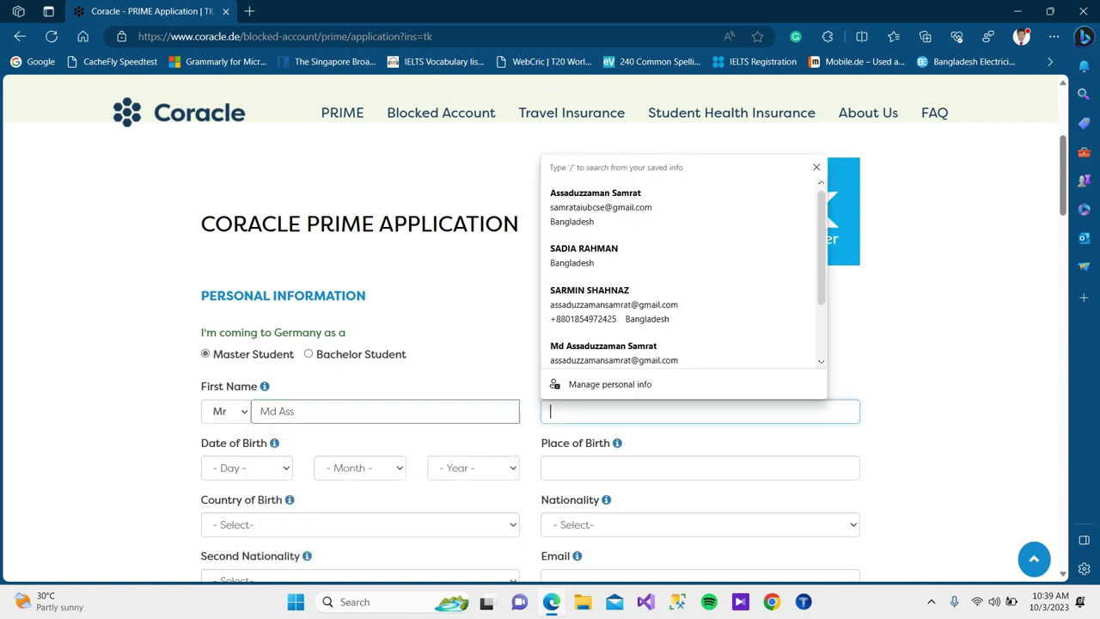
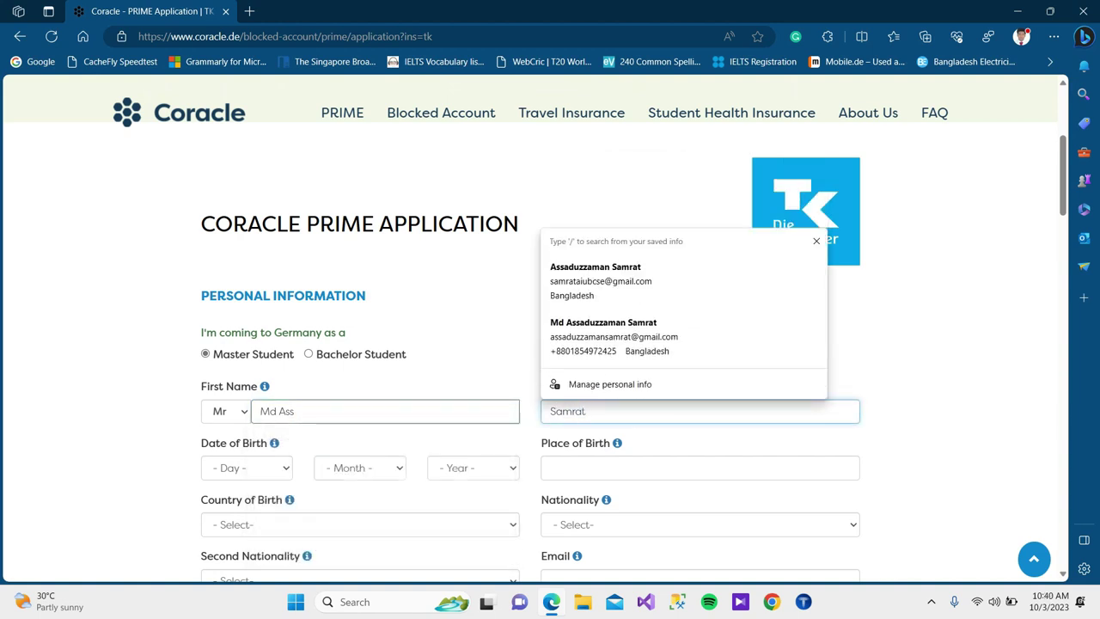
Set the date of birth to 19 March 2000.
key("Tab")
scroll(550, 343, "down", 2)
key("alt+Down")
key("1")
key("9")
key("Return")
key("Tab")
key("alt+Down")
key("m")
key("Return")
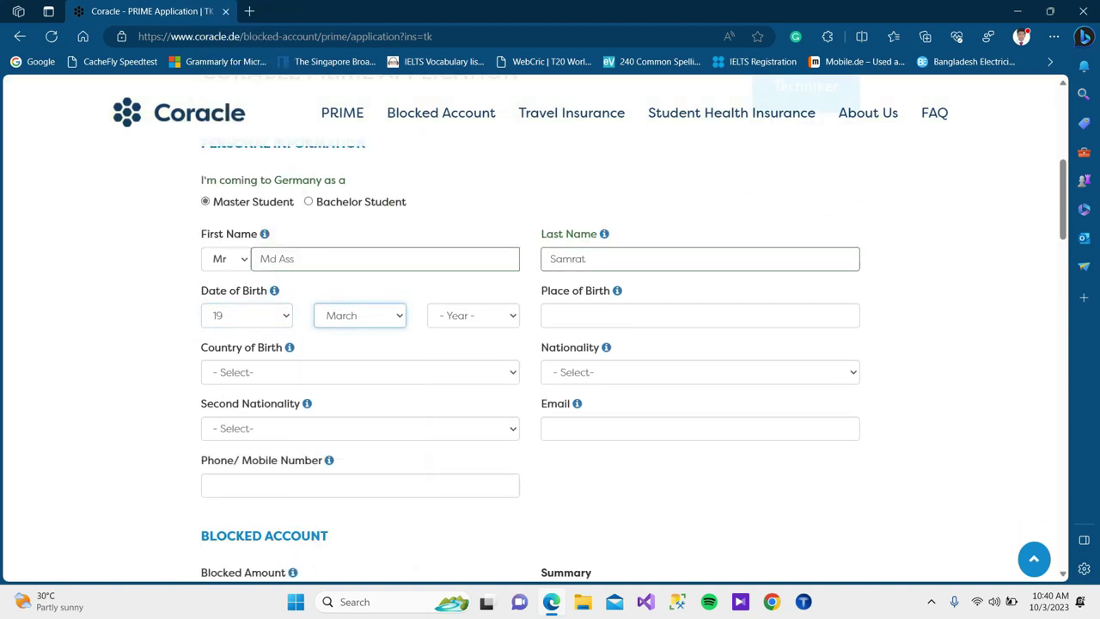
key("Tab")
key("alt+Down")
key("1")
key("Up")
key("Return")
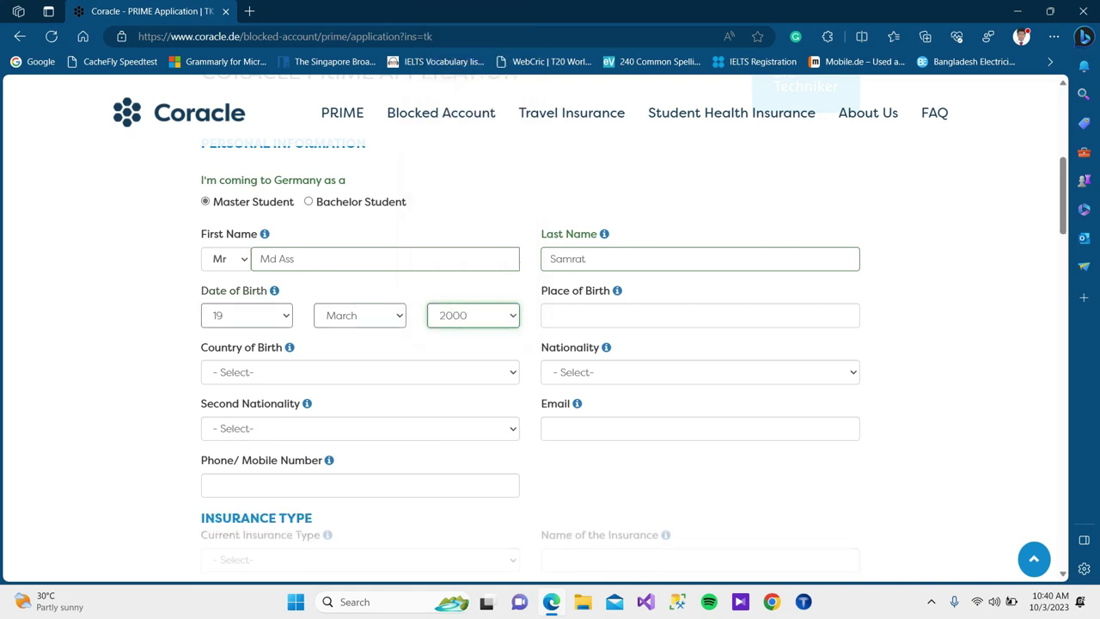
Enter birthplace TANGAIL, Bangladesh as birth country and nationality, with no second nationality.
key("Tab")
key("Down")
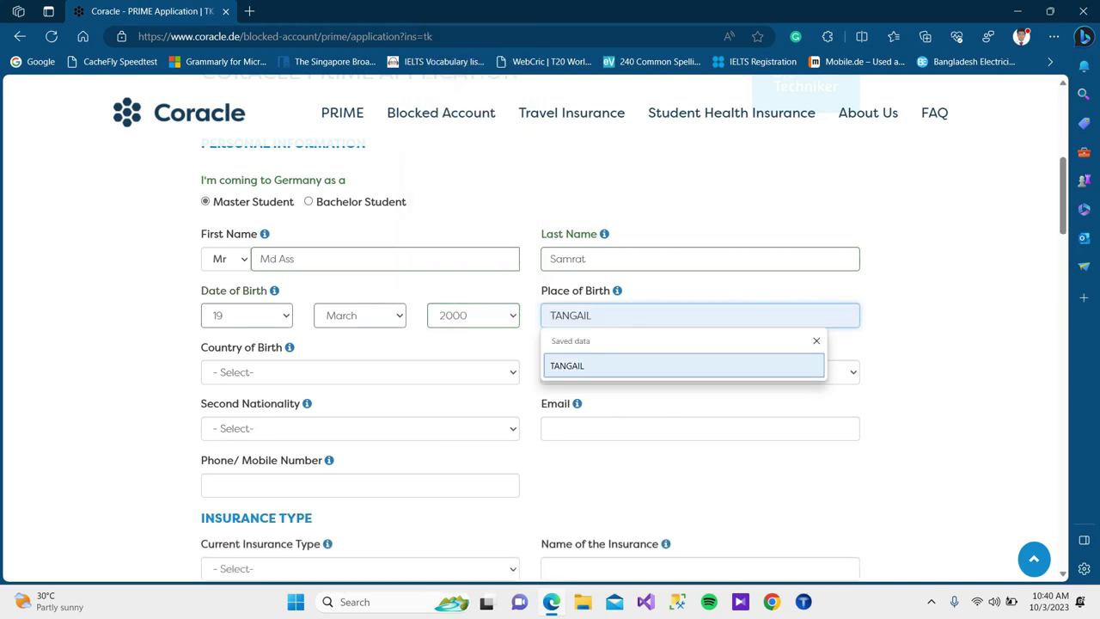
key("Return")
key("Tab")
scroll(550, 343, "down", 1)
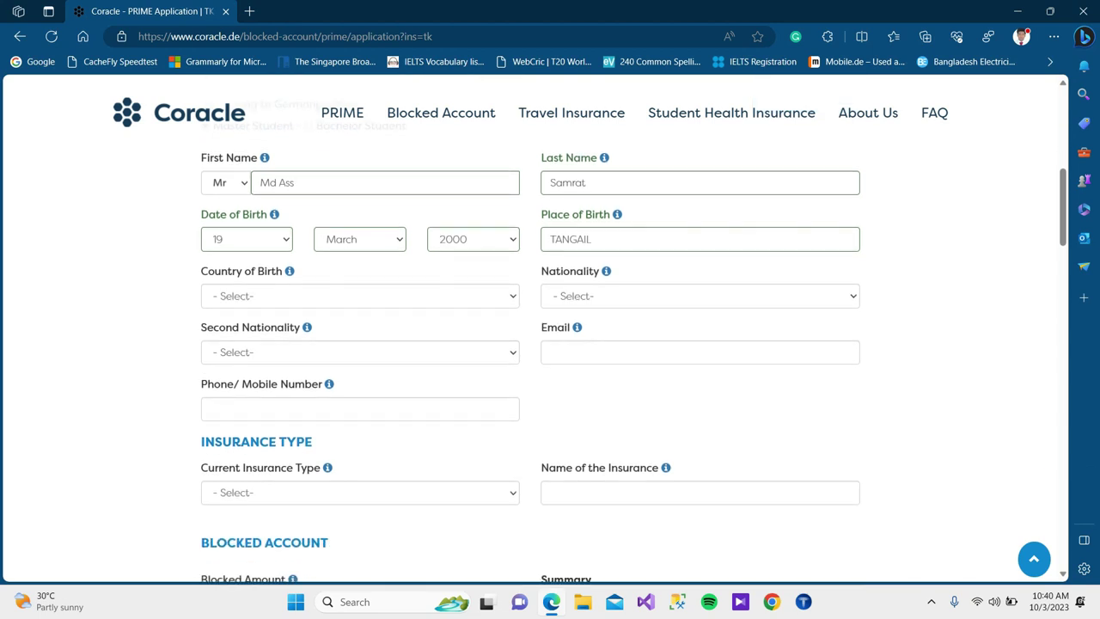
key("alt+Down")
type("ban")
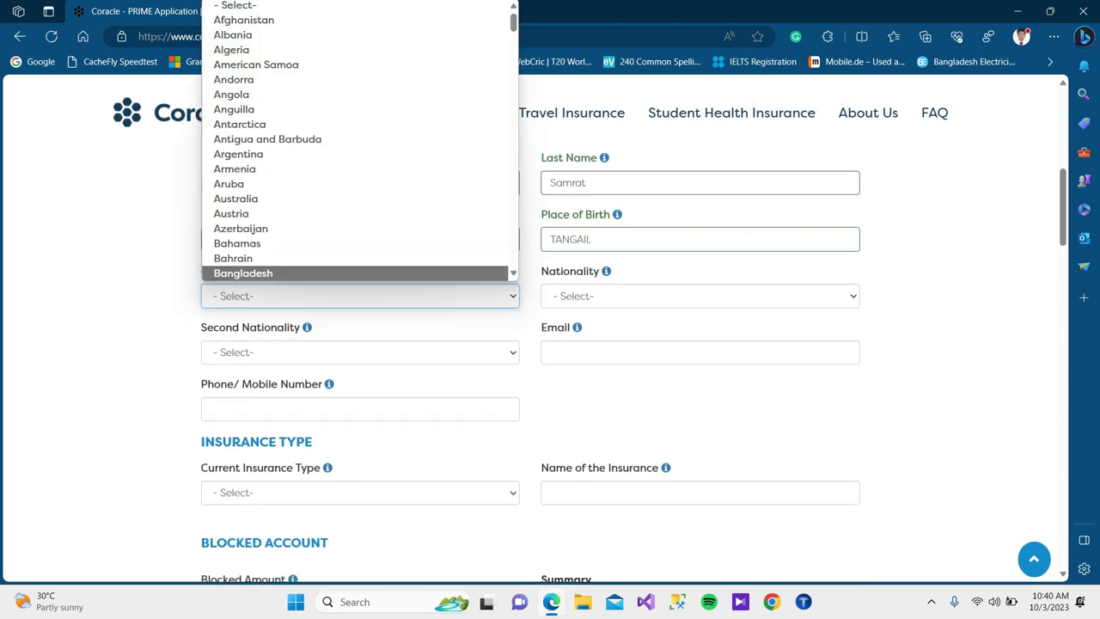
key("Return")
key("Tab")
key("alt+Down")
type("ban")
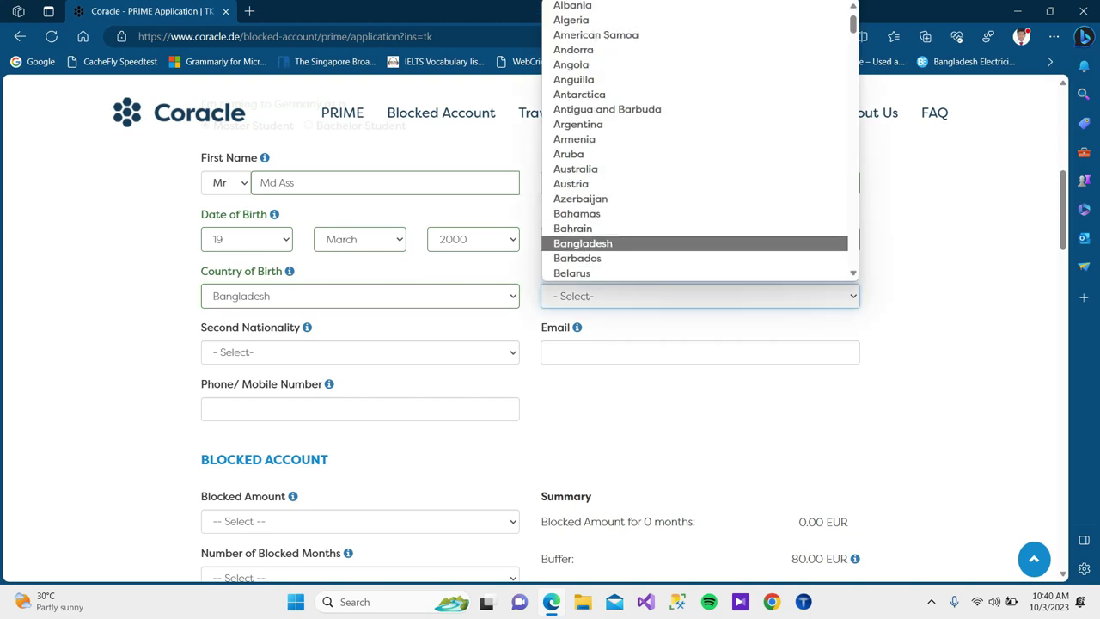
key("Return")
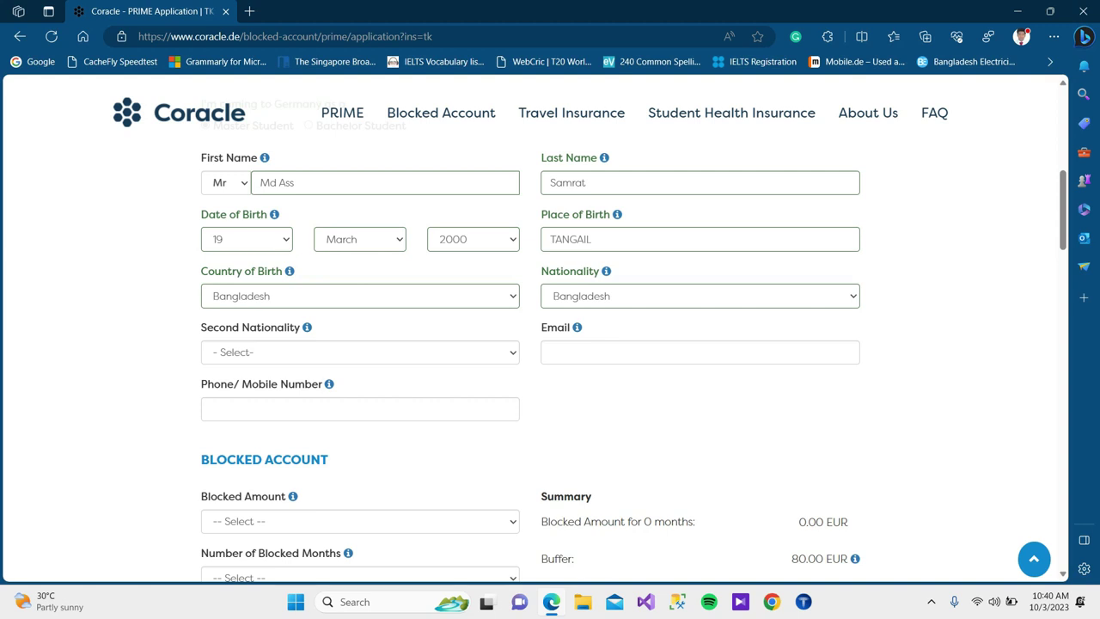
key("Tab")
key("alt+Down")
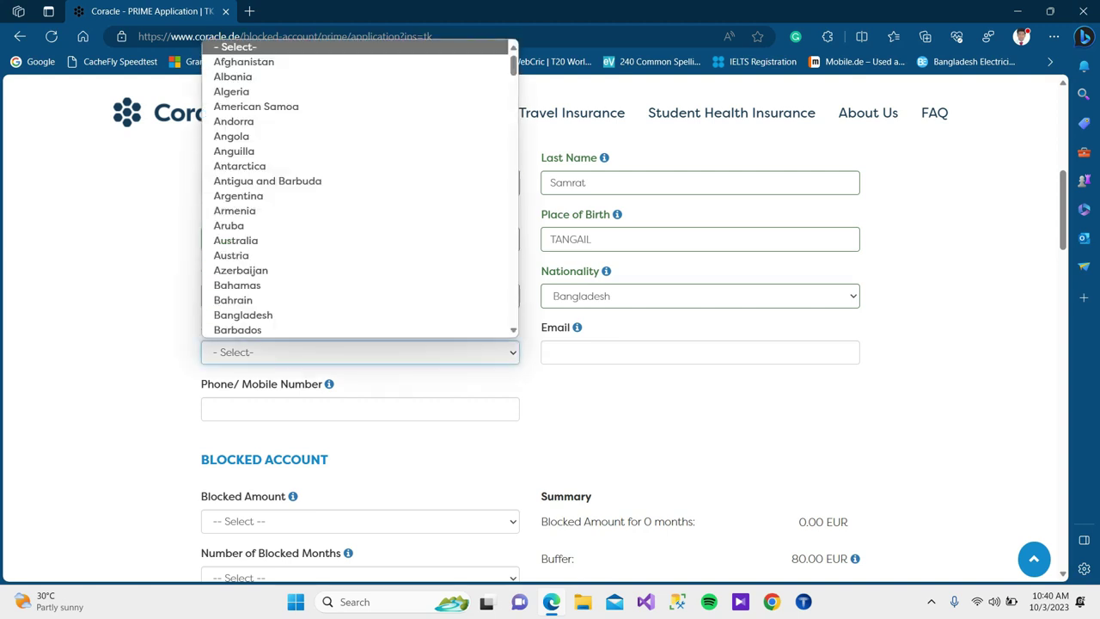
key("Escape")
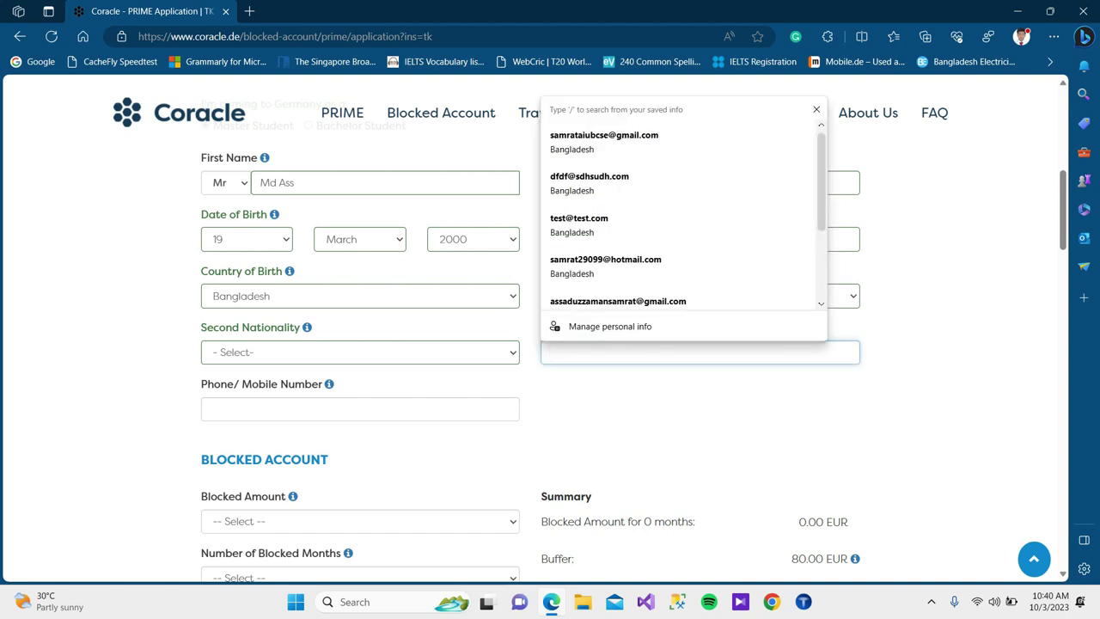
Accept the saved email address and type the applicant's phone number.
key("Down")
key("Down")
key("Down")
key("Down")
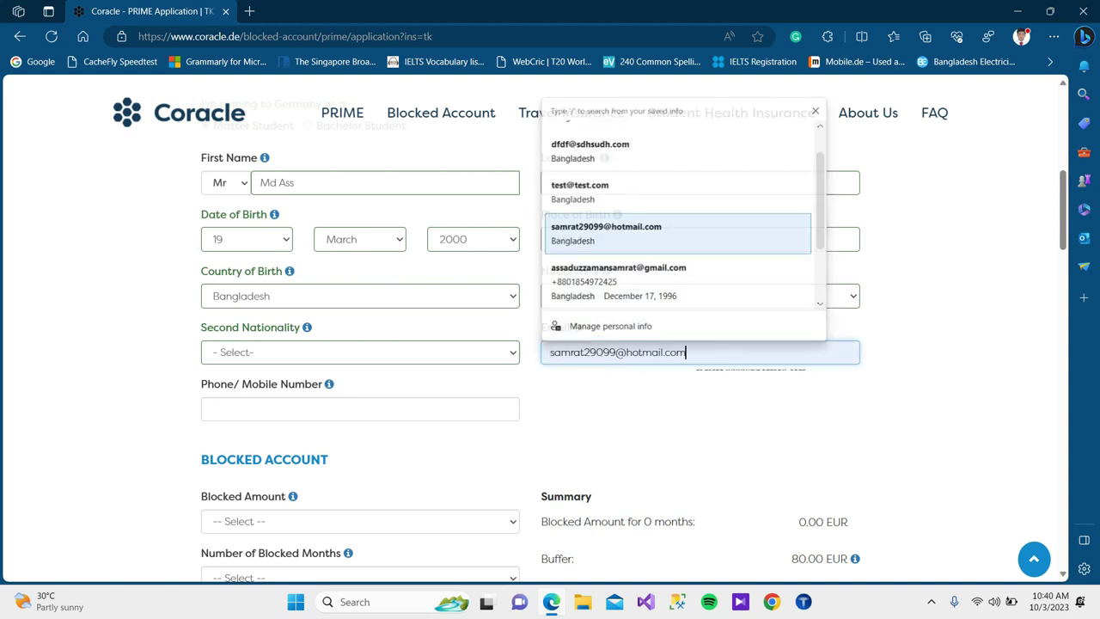
key("Return")
key("Tab")
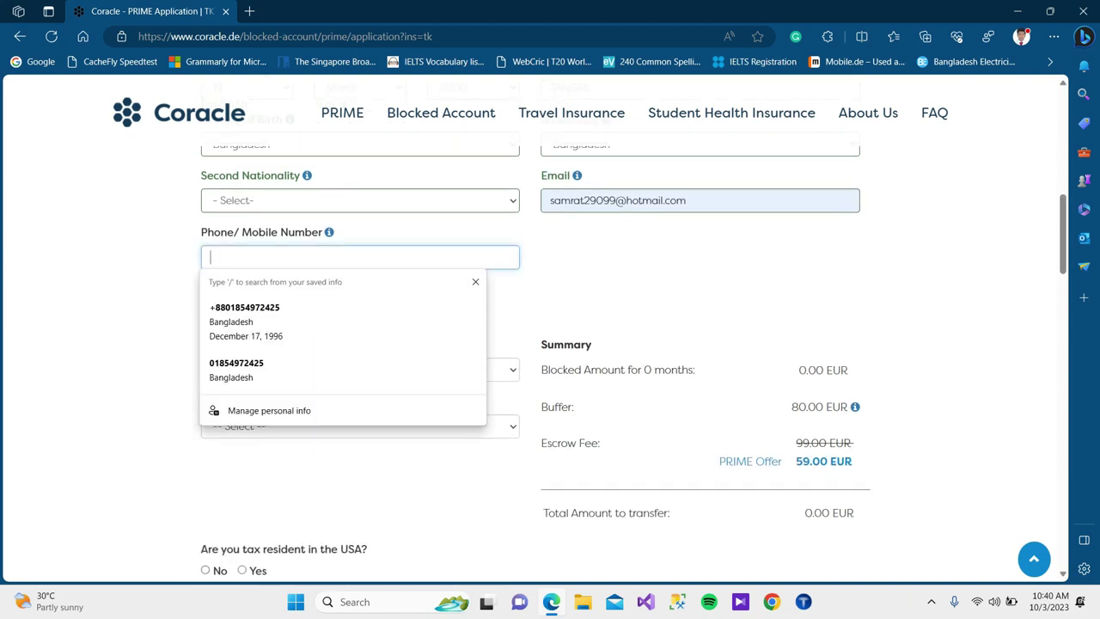
key("Down")
key("Down")
key("Down")
key("Escape")
left_click(211, 256)
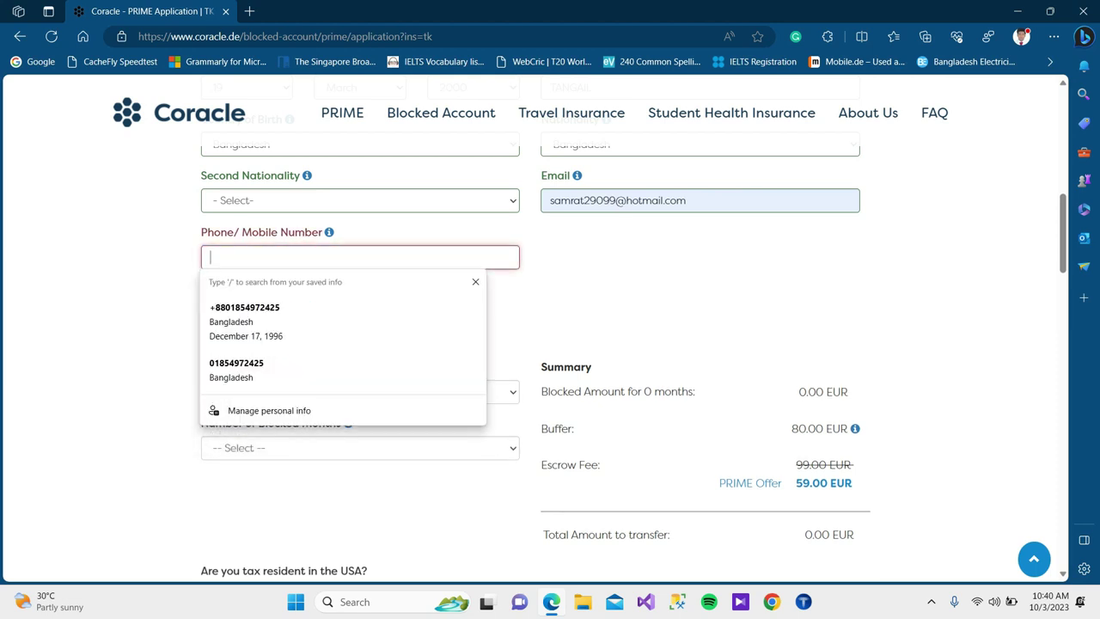
type("338948348")
key("Tab")
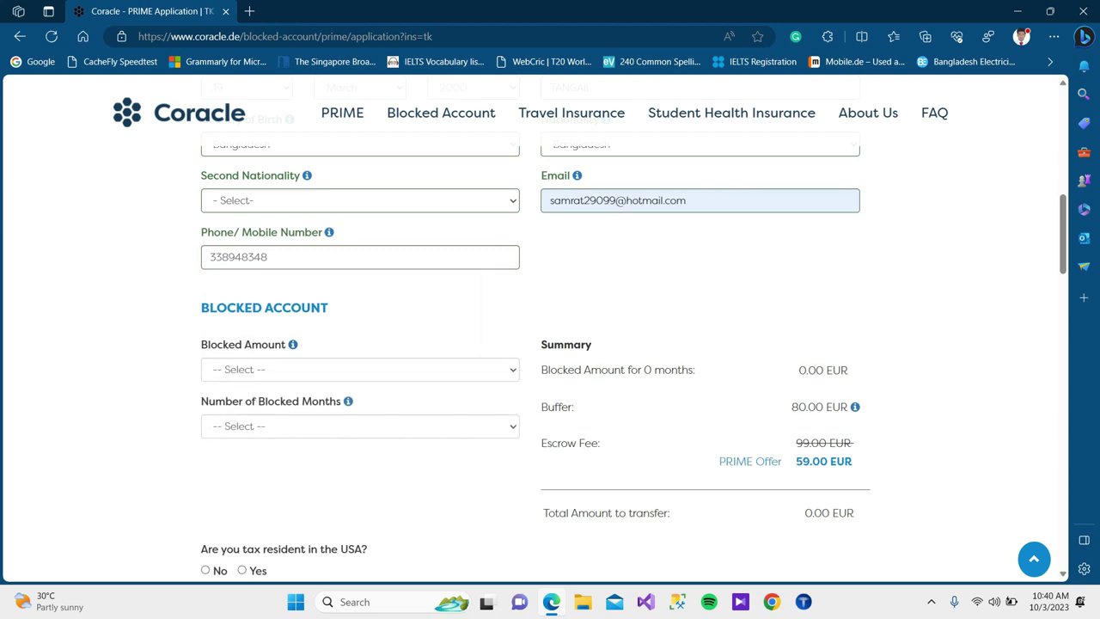
Set the blocked amount to 934 and the number of blocked months to 12.
scroll(532, 344, "down", 1)
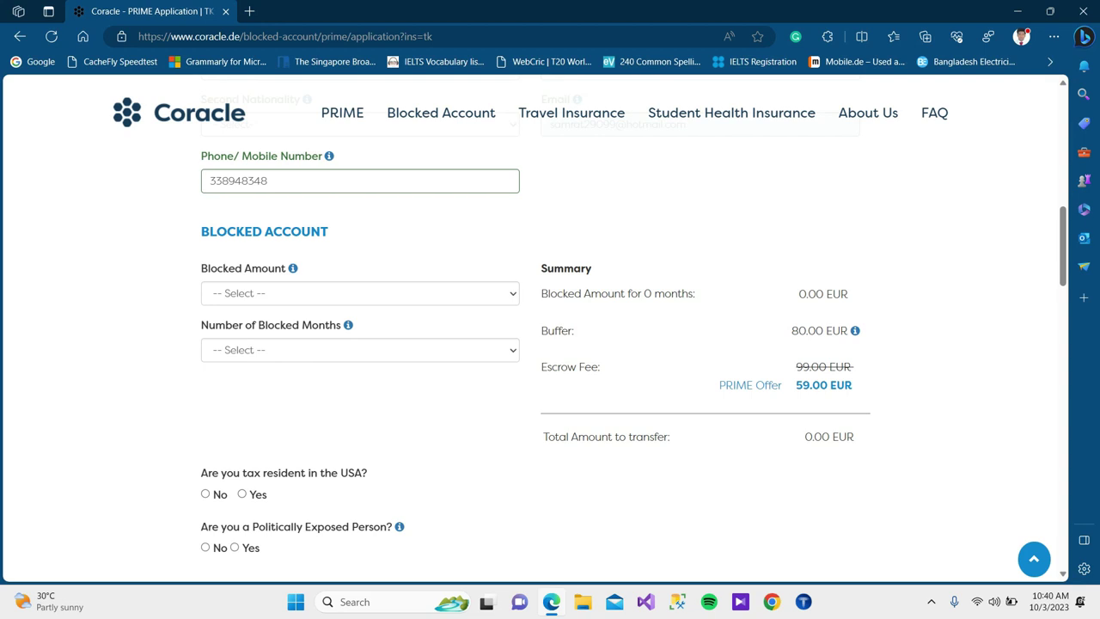
left_click(359, 293)
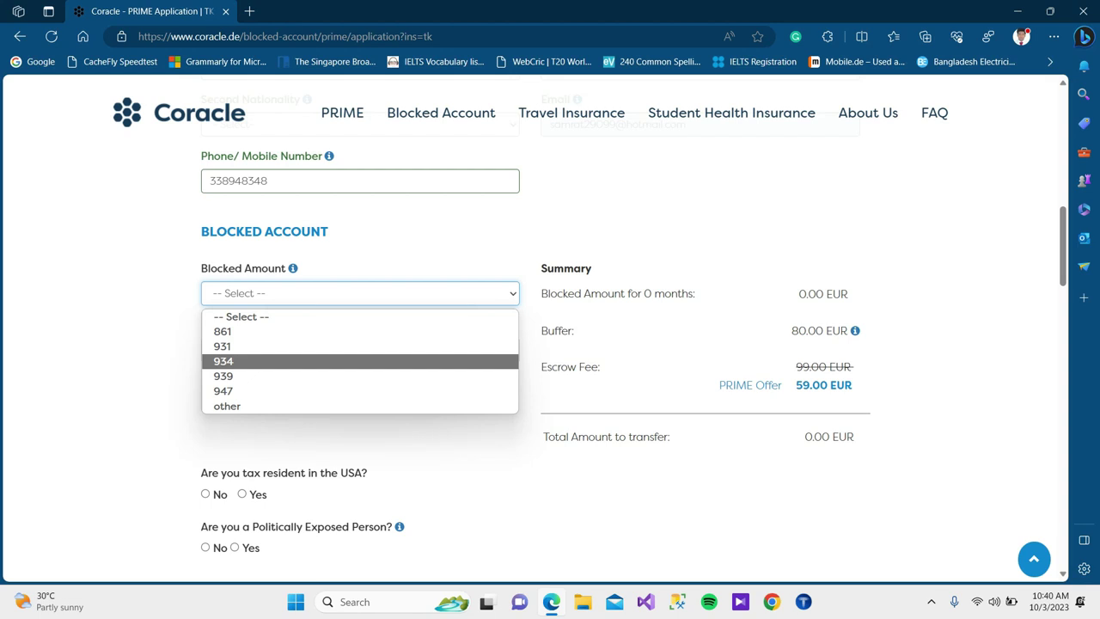
left_click(258, 361)
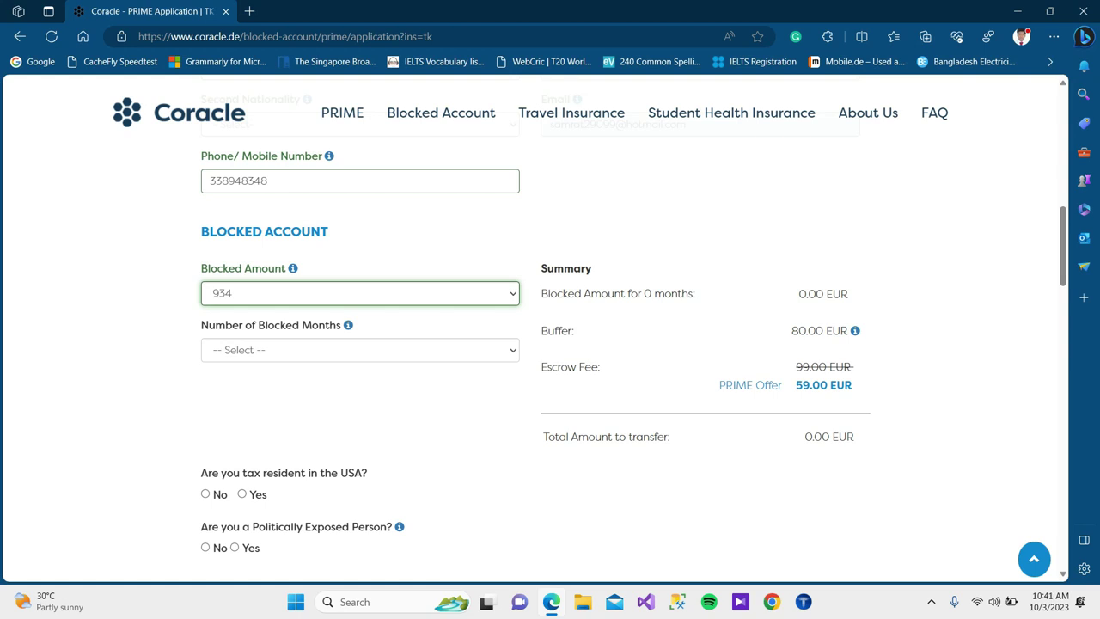
left_click(360, 349)
key("Up")
key("Return")
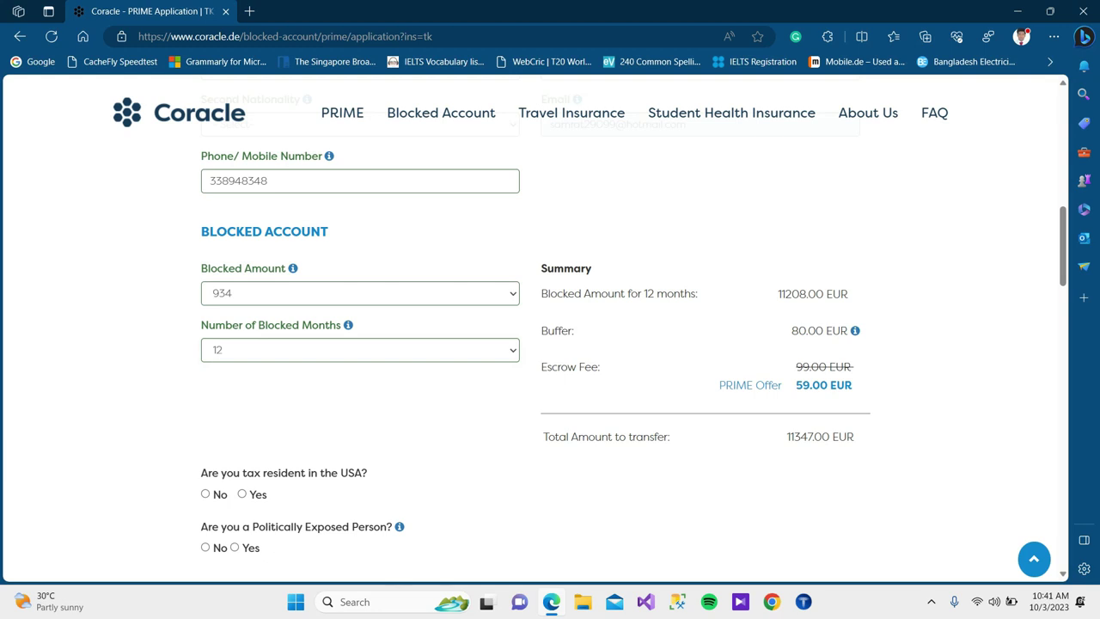
Check the Summary: 11347 total, 11208 blocked, 80 buffer and 59 EUR PRIME fee.
left_click_drag(787, 436, 850, 339)
left_click(851, 339)
left_click_drag(785, 436, 814, 437)
left_click(844, 344)
left_click_drag(777, 294, 805, 294)
left_click(830, 222)
left_click_drag(791, 330, 807, 331)
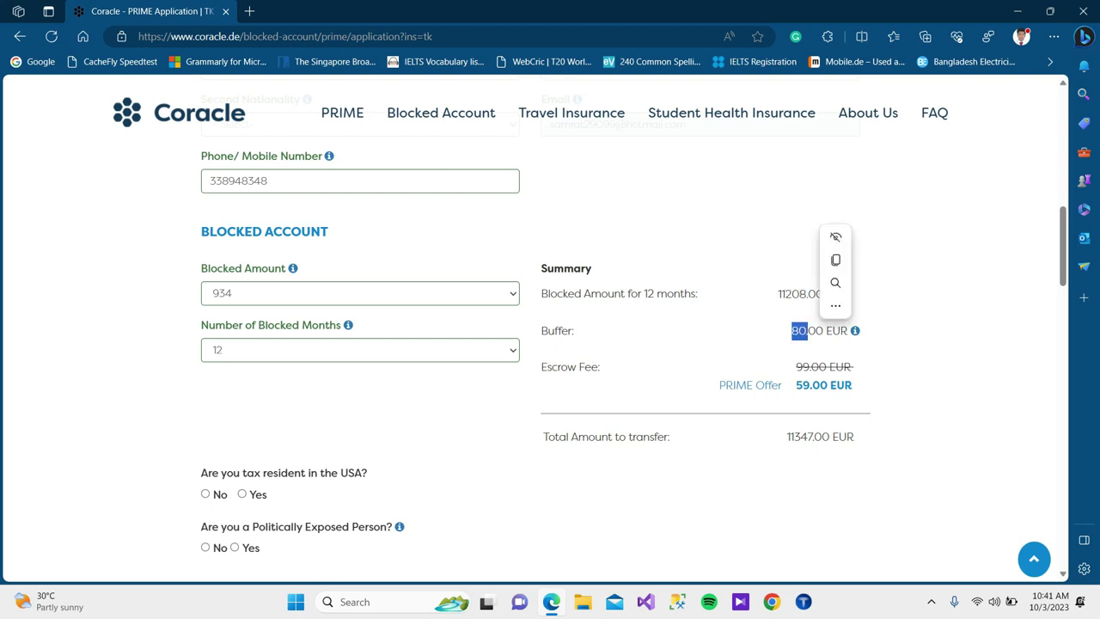
left_click(830, 223)
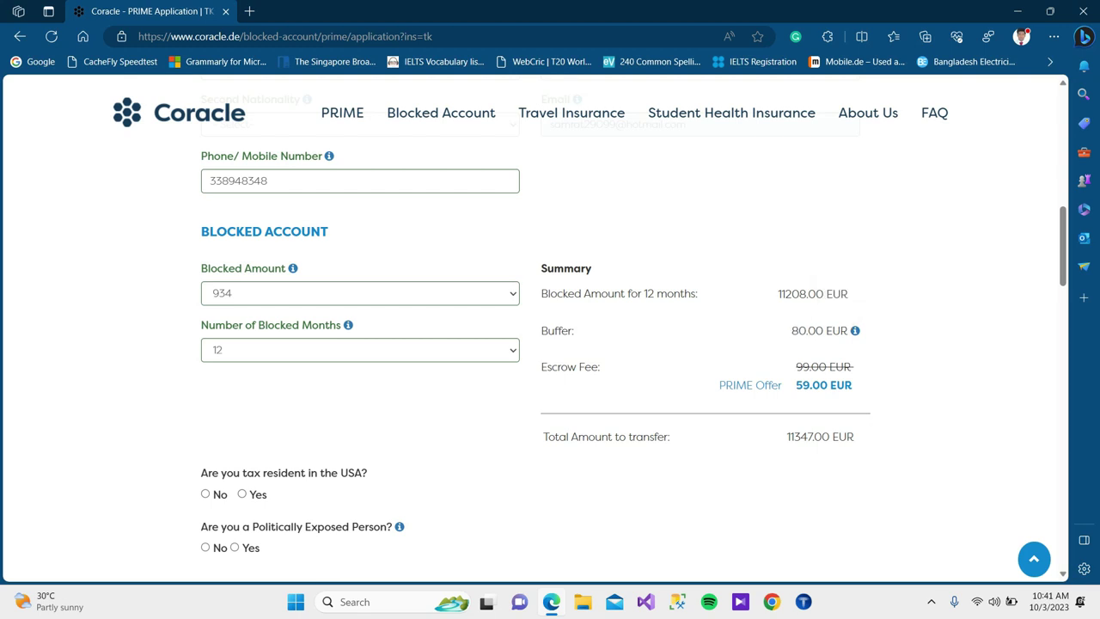
left_click_drag(795, 385, 808, 385)
Mark No for US tax residency and No for politically exposed person.
scroll(550, 327, "down", 1)
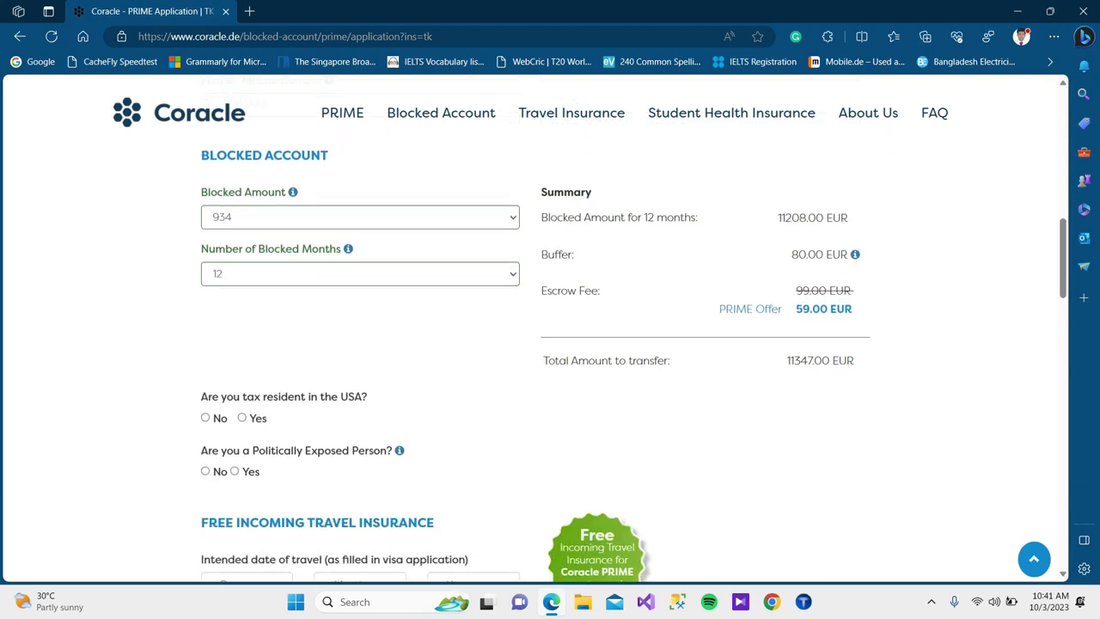
scroll(550, 327, "down", 1)
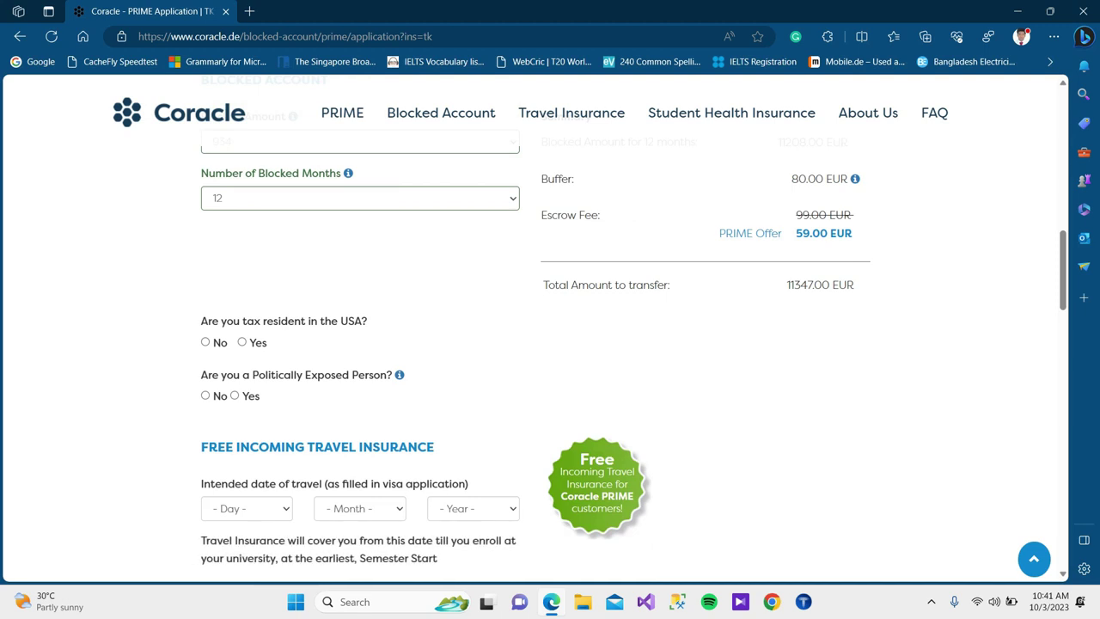
left_click(205, 342)
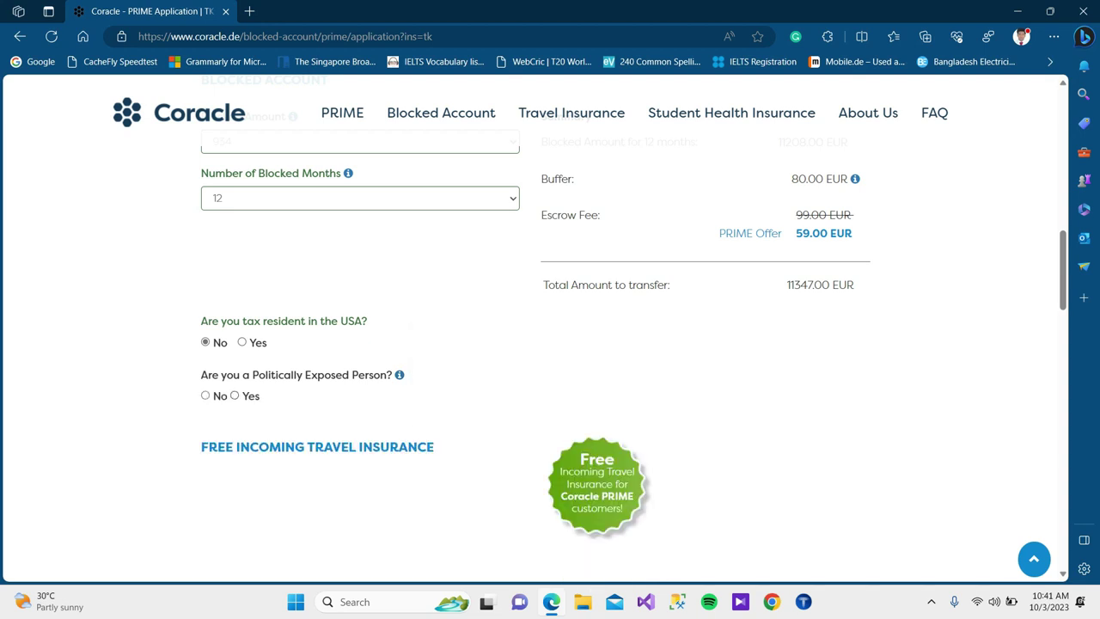
left_click(205, 396)
scroll(533, 326, "down", 3)
scroll(533, 327, "up", 2)
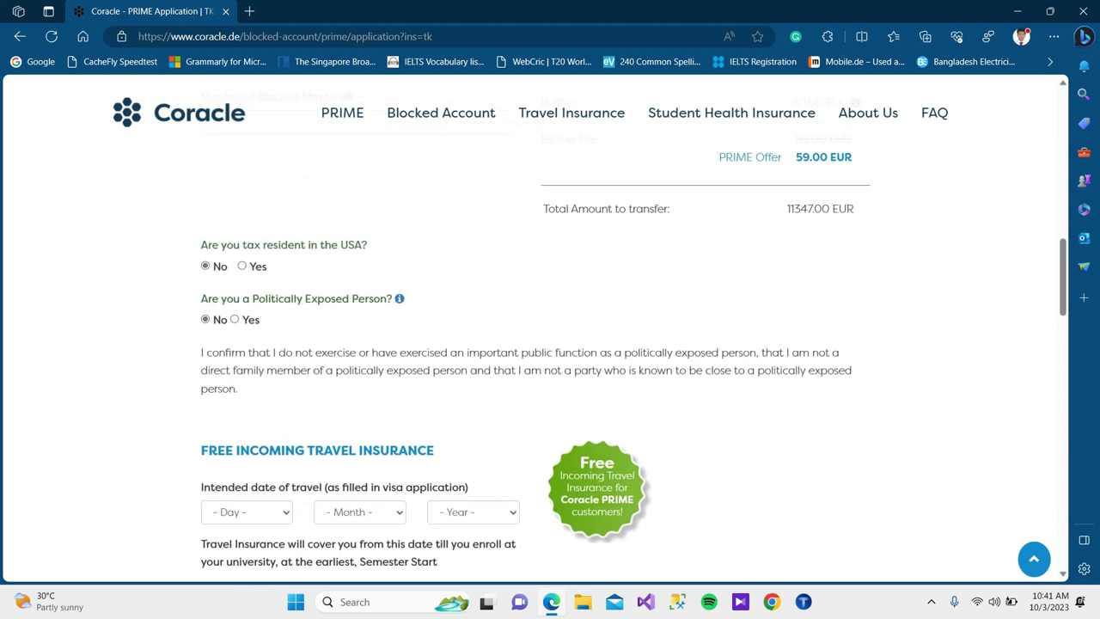
scroll(547, 329, "up", 1)
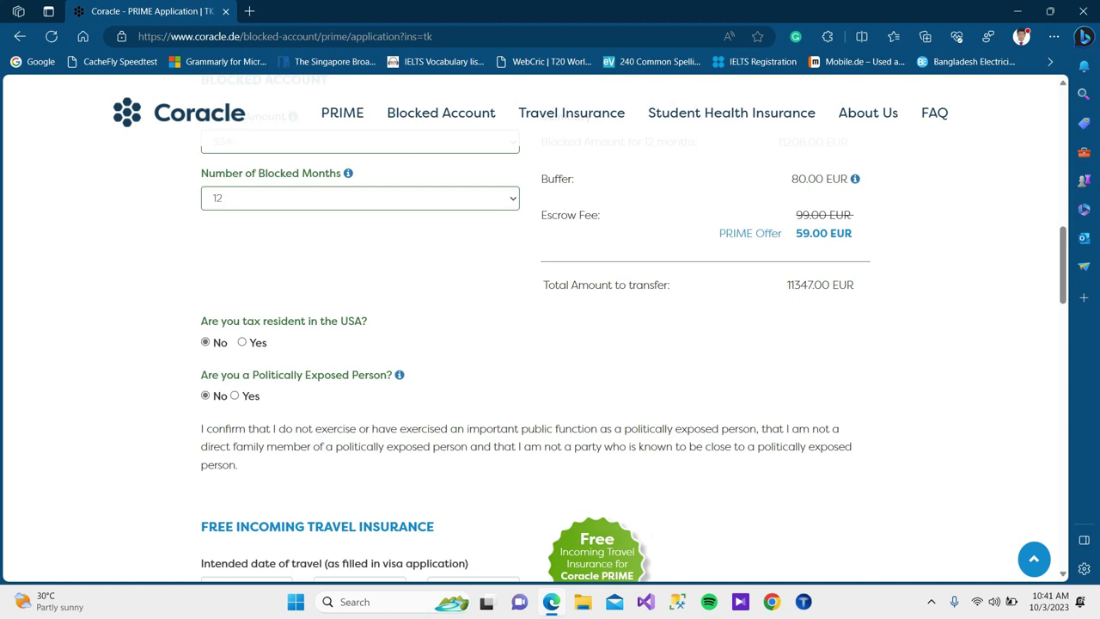
scroll(547, 329, "down", 2)
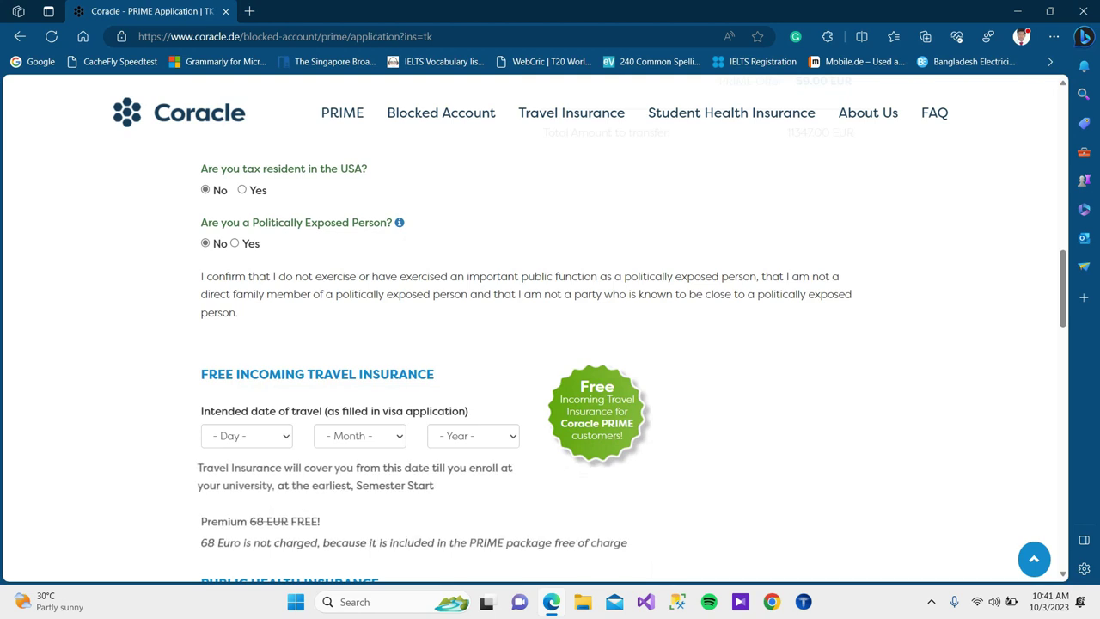
scroll(547, 329, "down", 1)
scroll(547, 329, "down", 1)
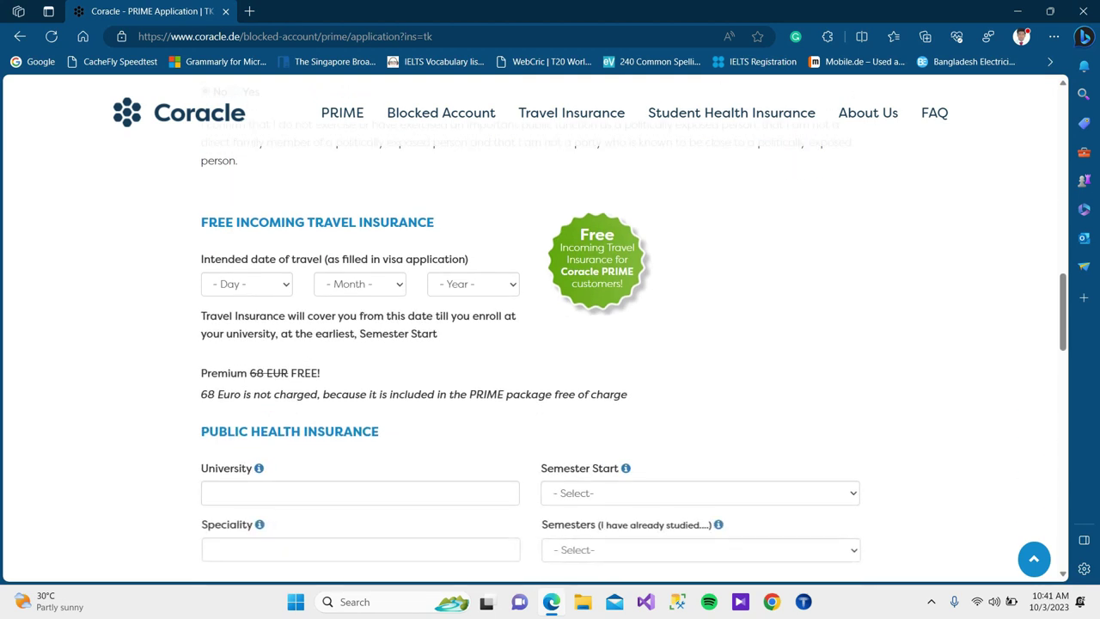
Set the intended travel date to day 1, October, 2024.
left_click(246, 283)
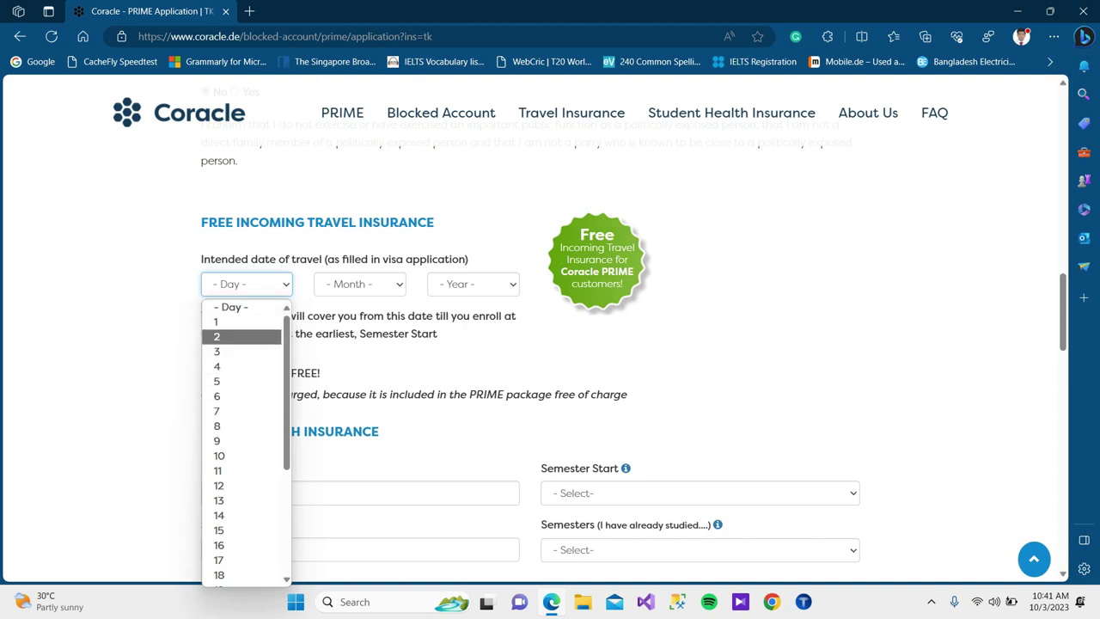
scroll(242, 362, "down", 1)
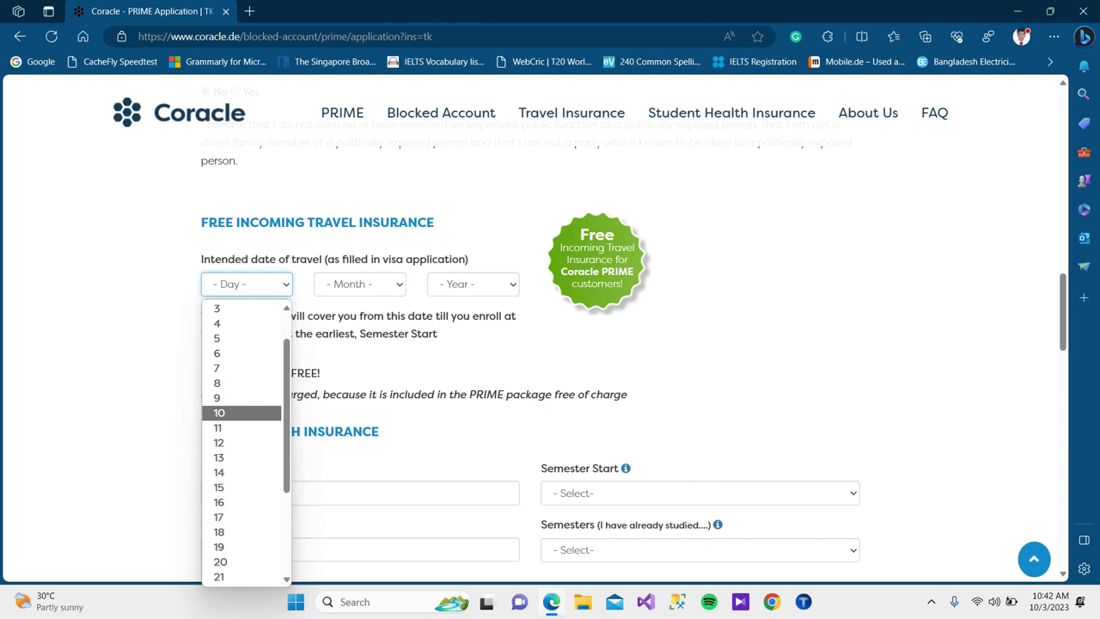
scroll(242, 321, "up", 1)
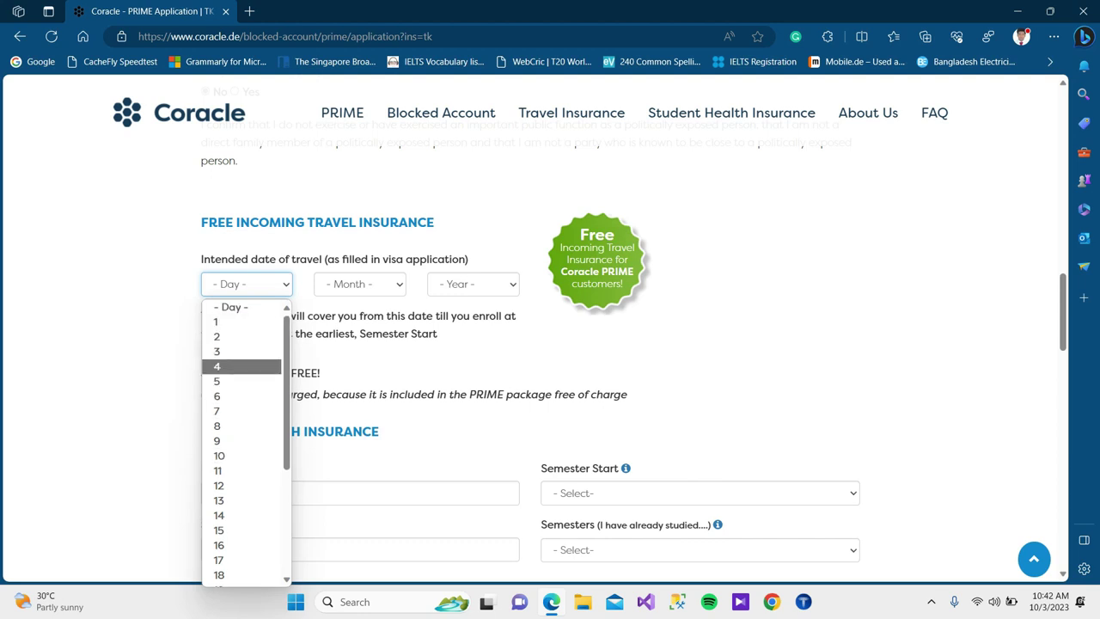
left_click(224, 336)
left_click(247, 283)
left_click(221, 321)
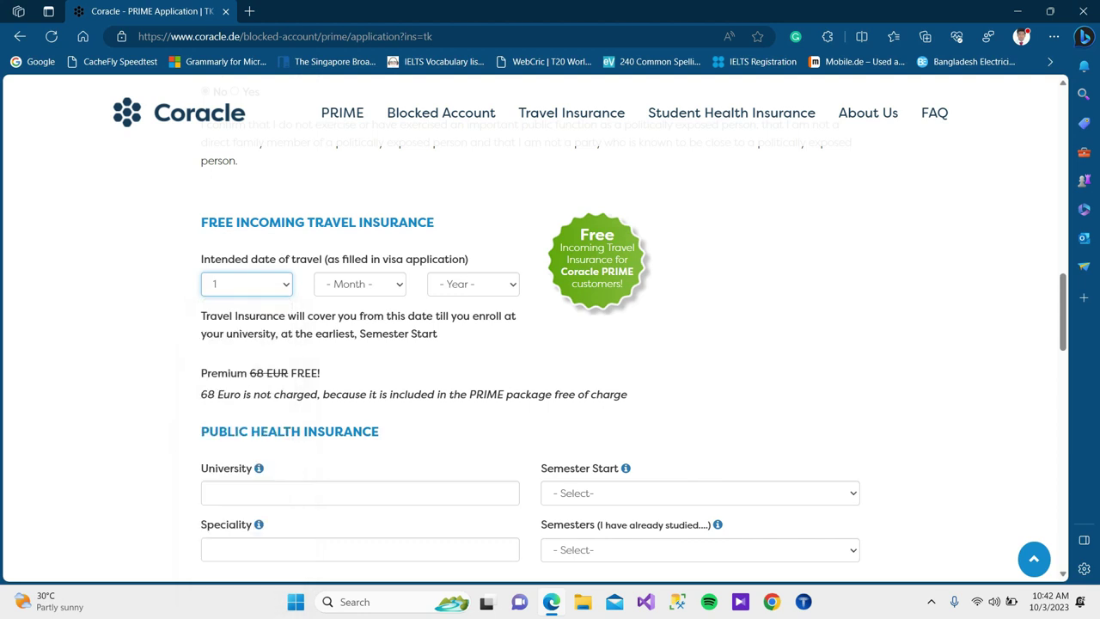
left_click(359, 283)
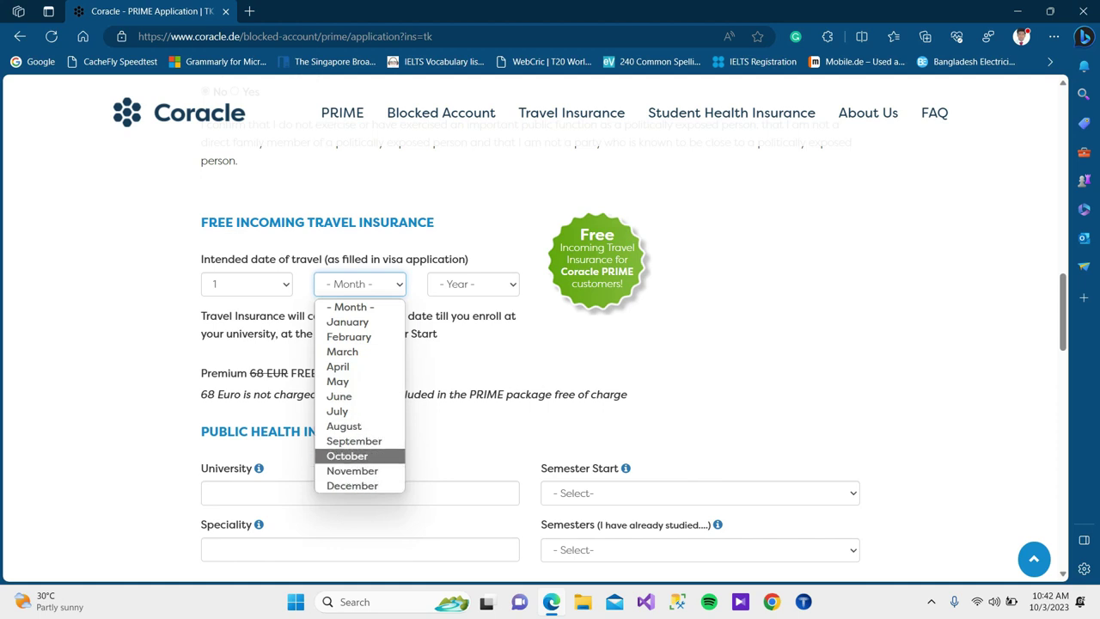
left_click(347, 455)
left_click(473, 283)
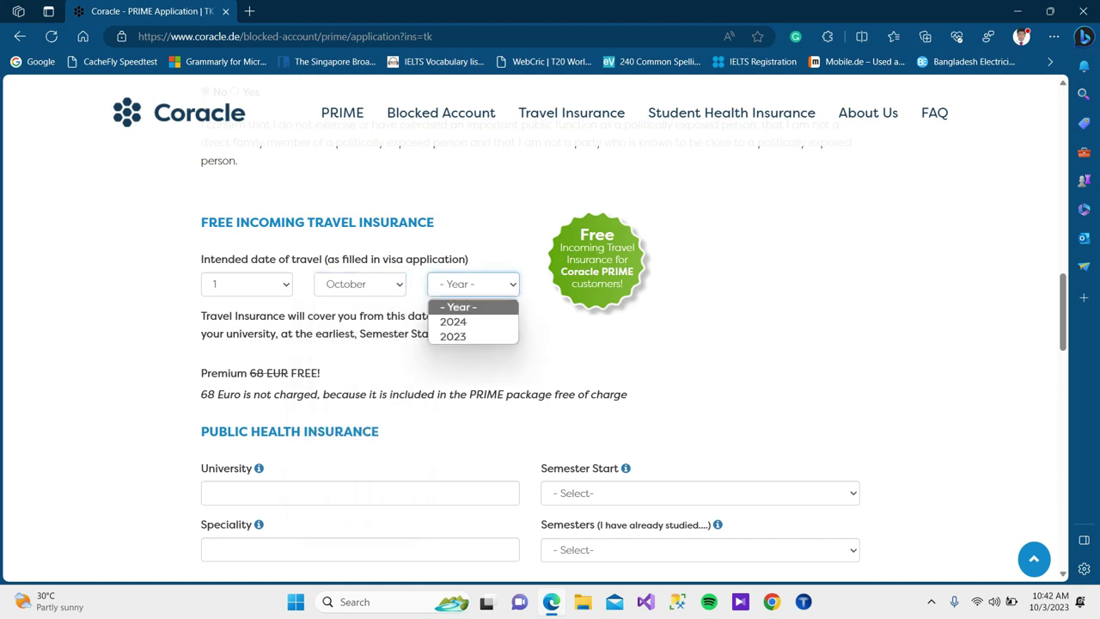
left_click(455, 319)
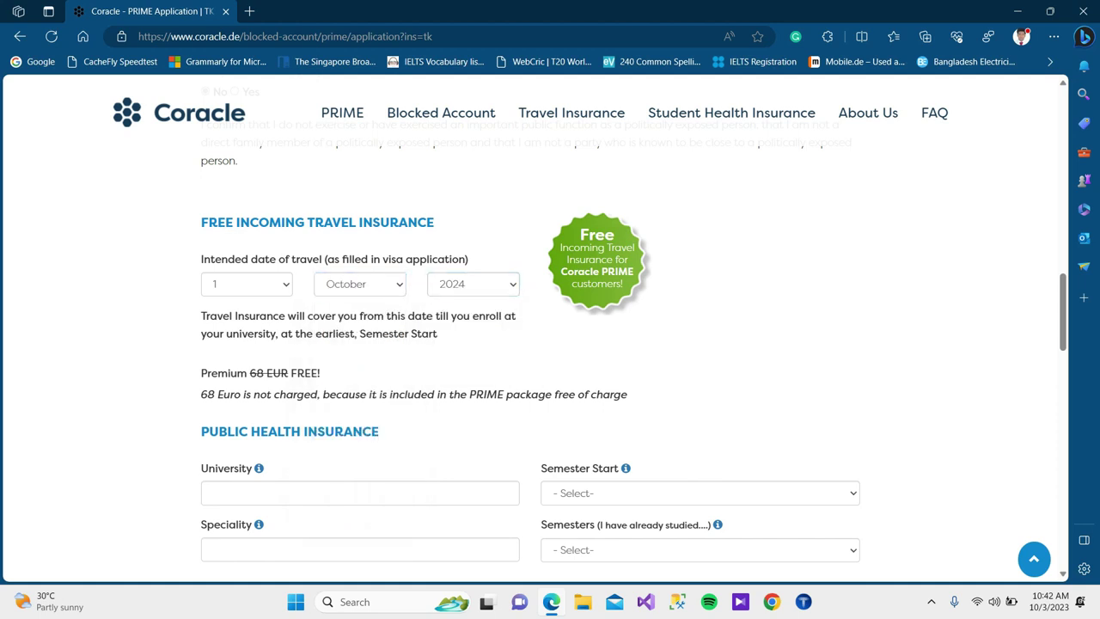
scroll(550, 344, "down", 1)
Fill the university as RPTU Kaiserslautern Landau and semester start as Summer Semester 2024.
scroll(550, 344, "down", 1)
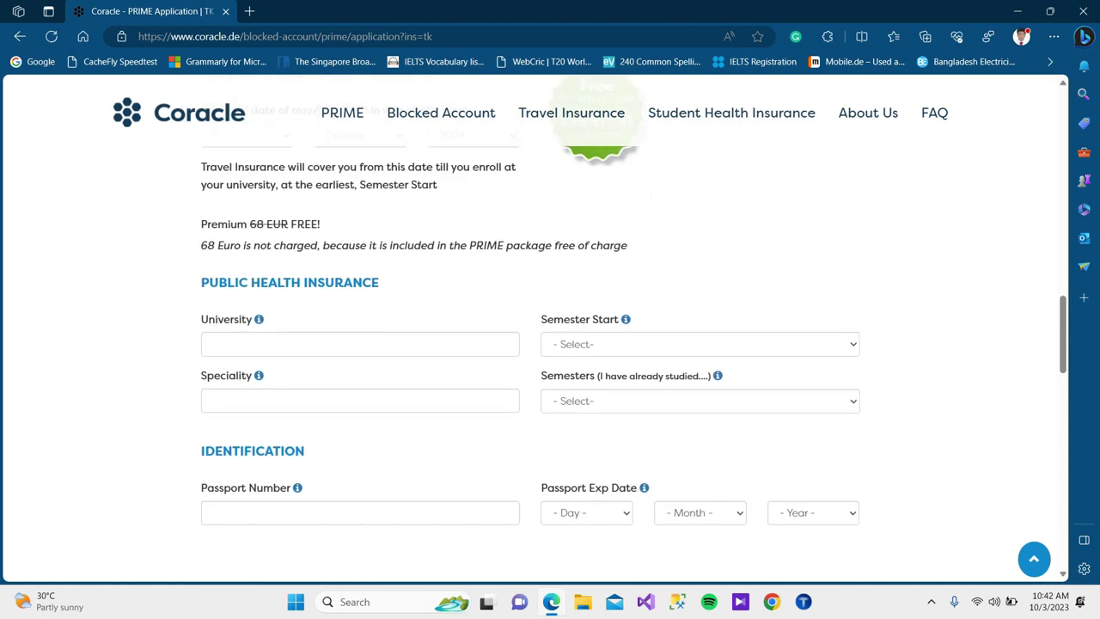
left_click(359, 344)
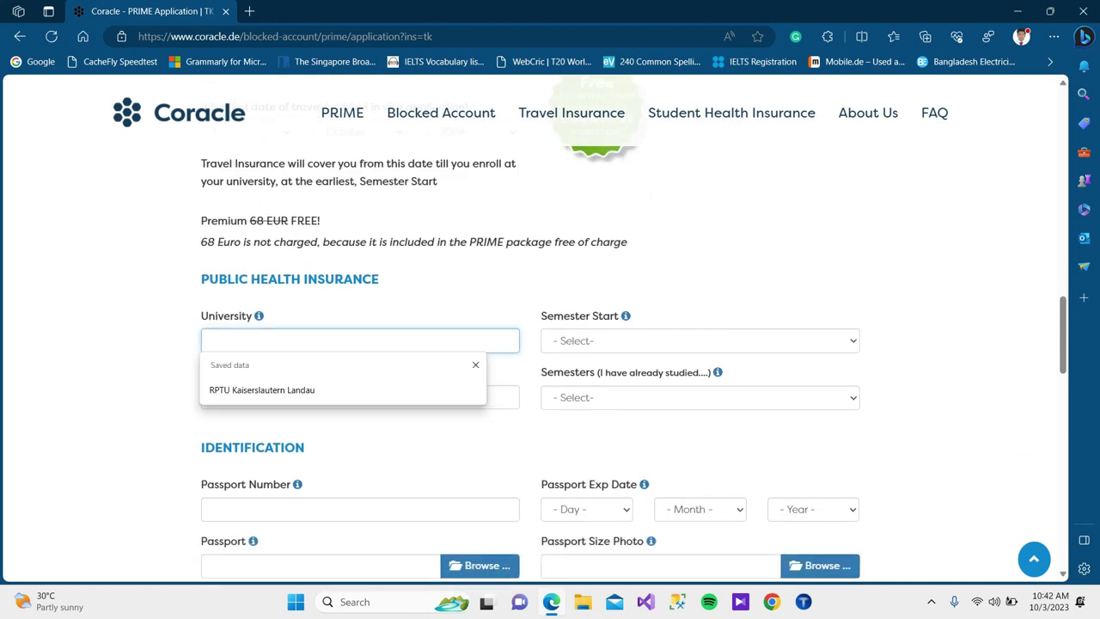
key("Down")
key("Return")
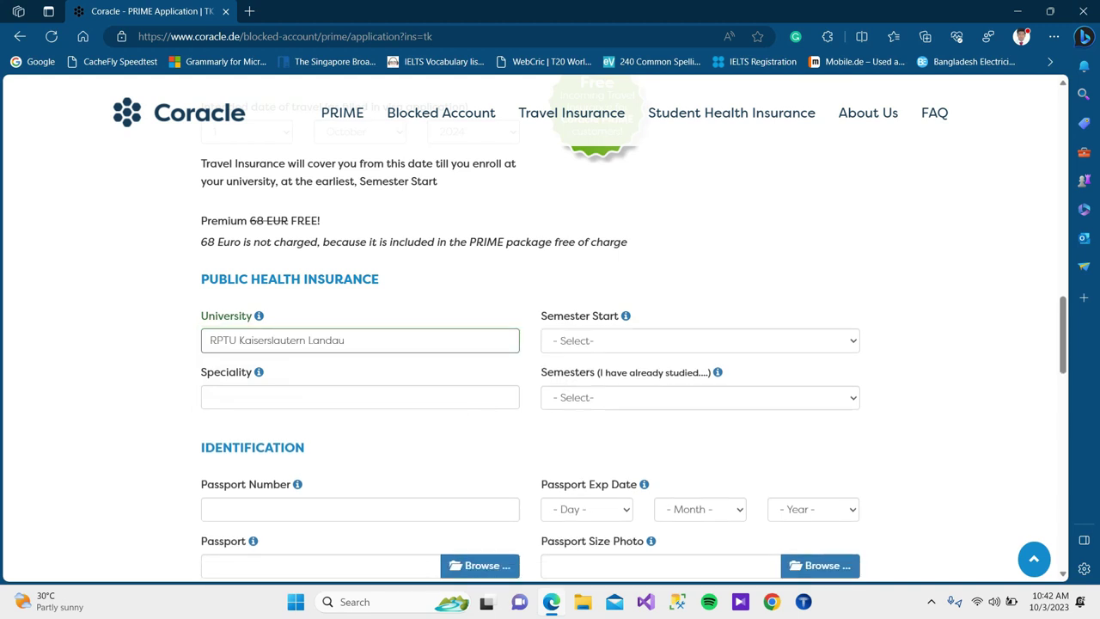
left_click(700, 340)
key("Down")
key("Down")
key("Down")
key("Up")
key("Up")
key("Down")
key("Up")
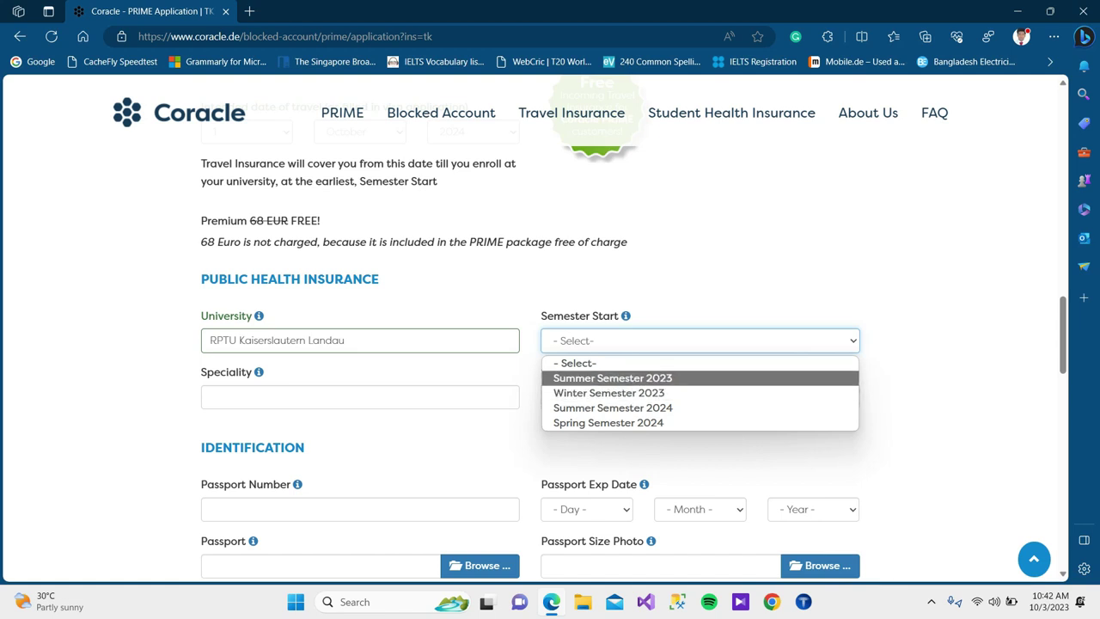
key("Down")
key("Down")
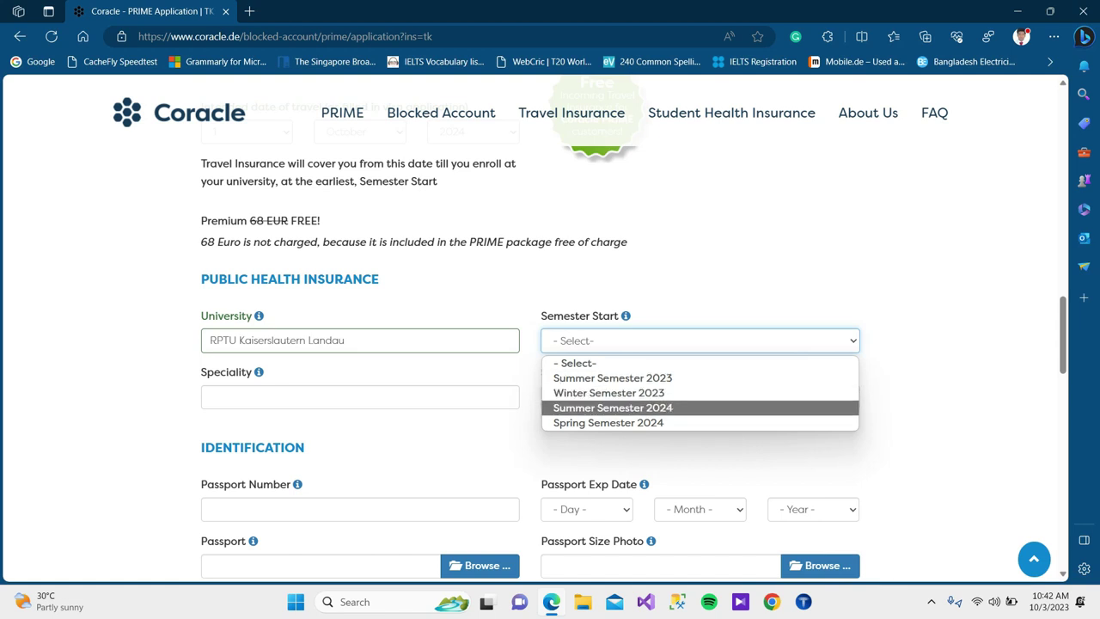
key("Return")
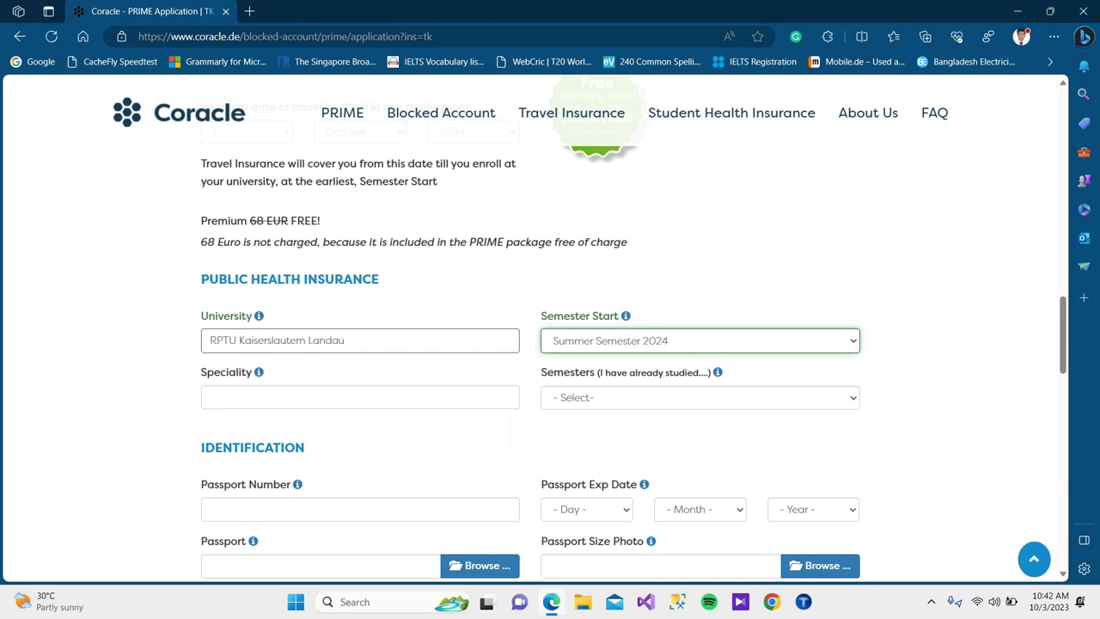
Set the speciality to COMPUTER SCIENCE and semesters already studied to 0.
scroll(550, 344, "down", 1)
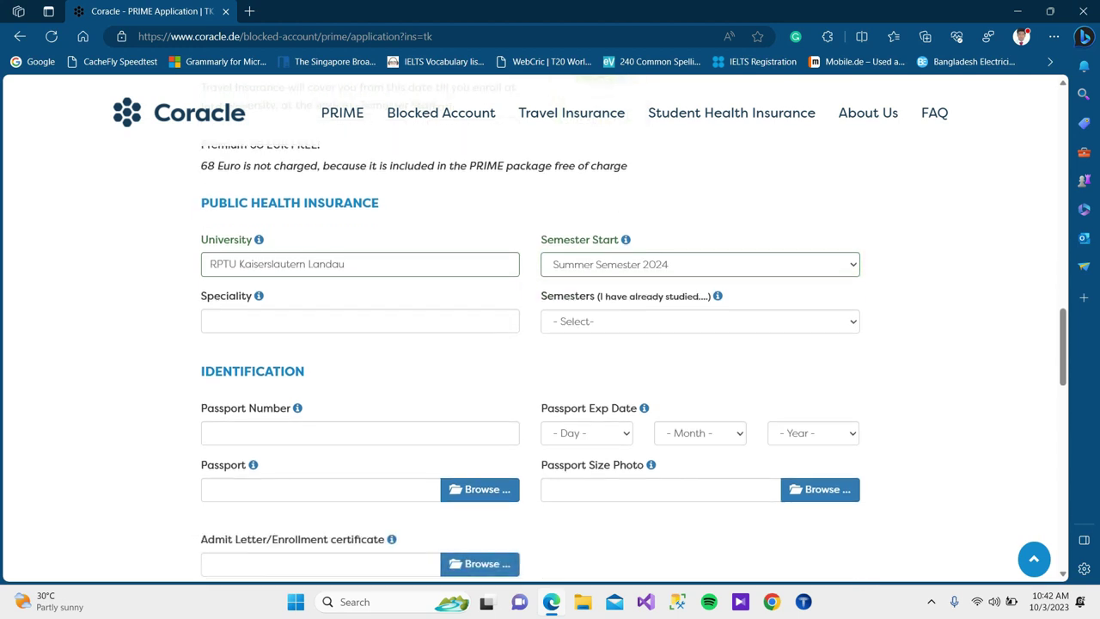
left_click(359, 320)
key("Down")
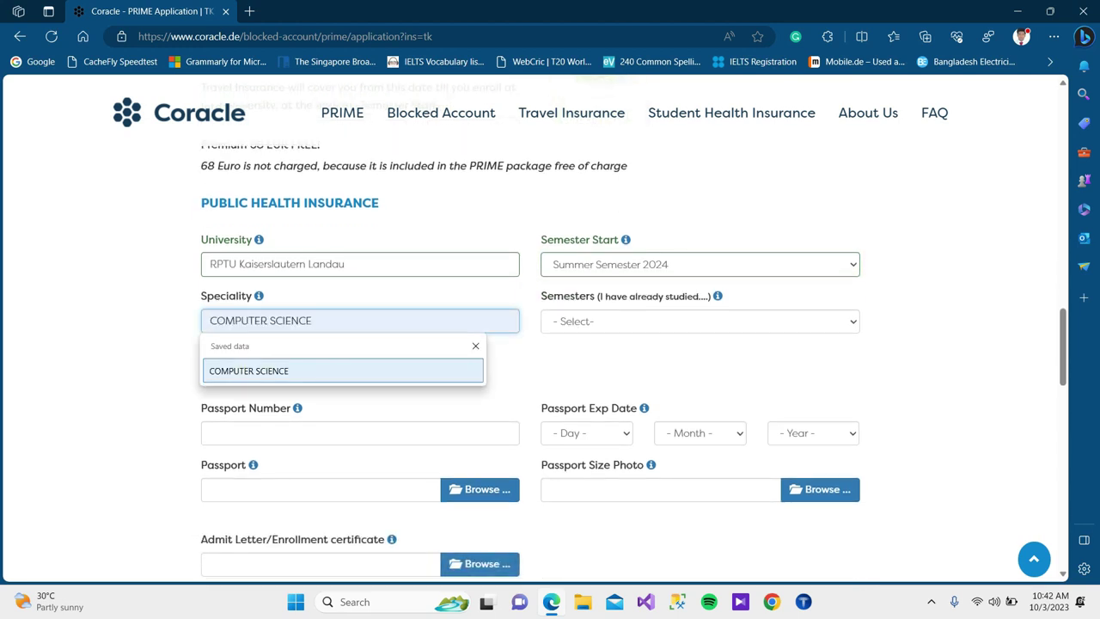
key("Return")
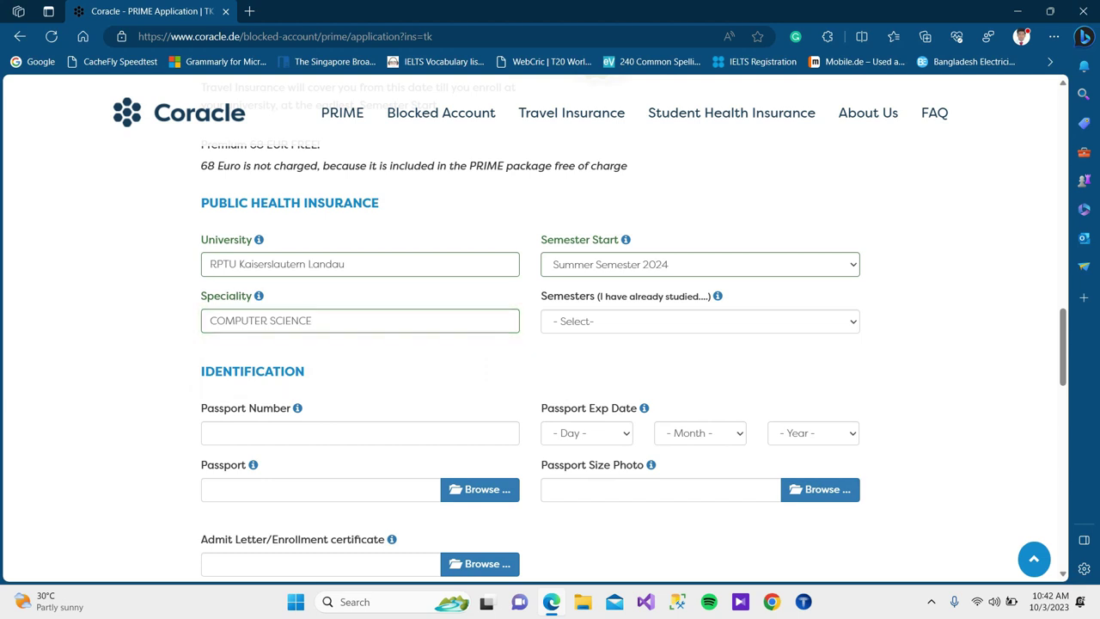
key("Tab")
key("alt+Down")
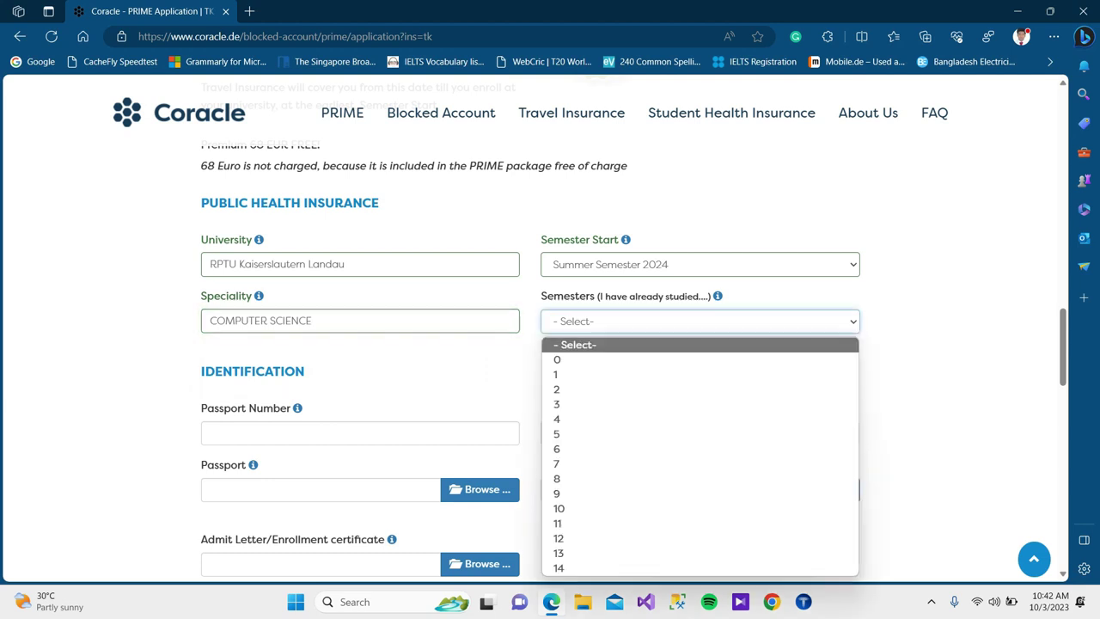
key("Down")
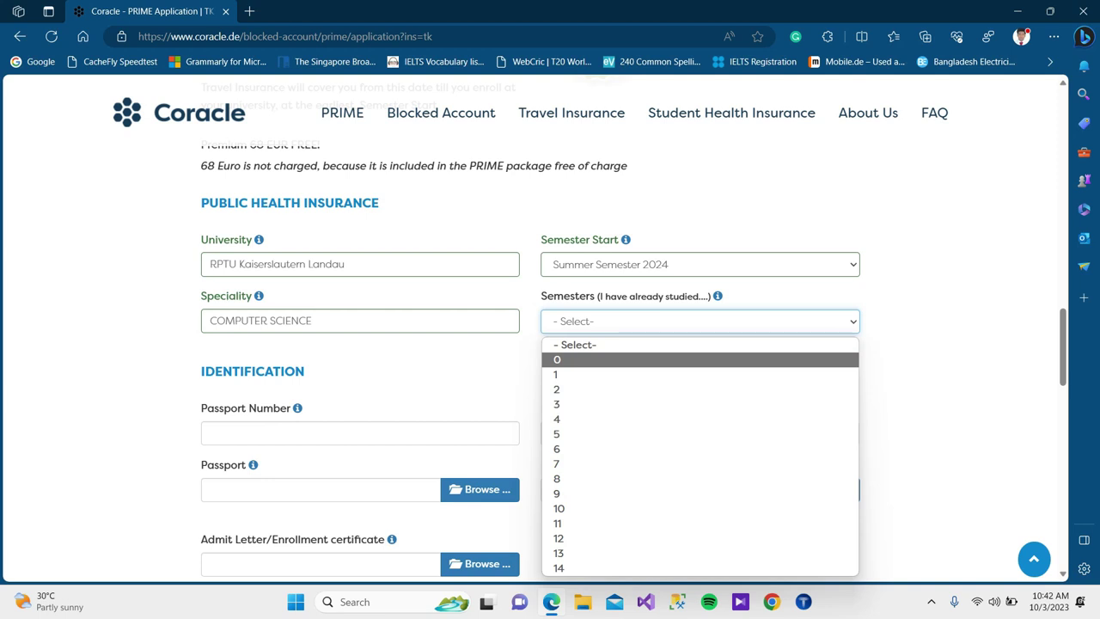
key("Return")
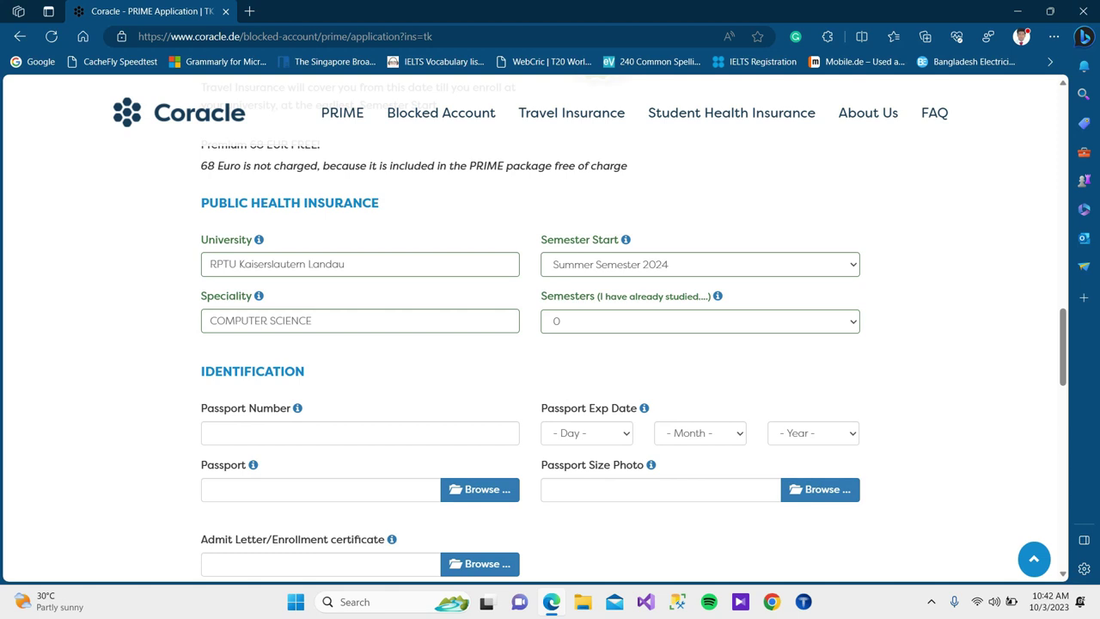
Select No under 'Do you stay already in Germany' and scroll to the signature box.
scroll(550, 344, "down", 2)
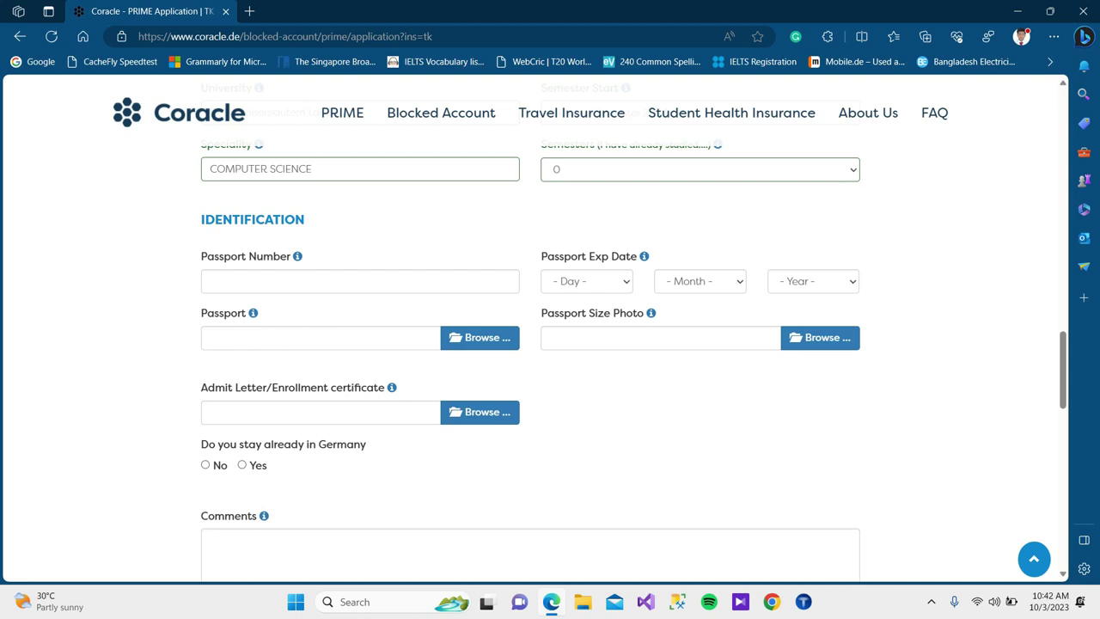
scroll(550, 344, "down", 1)
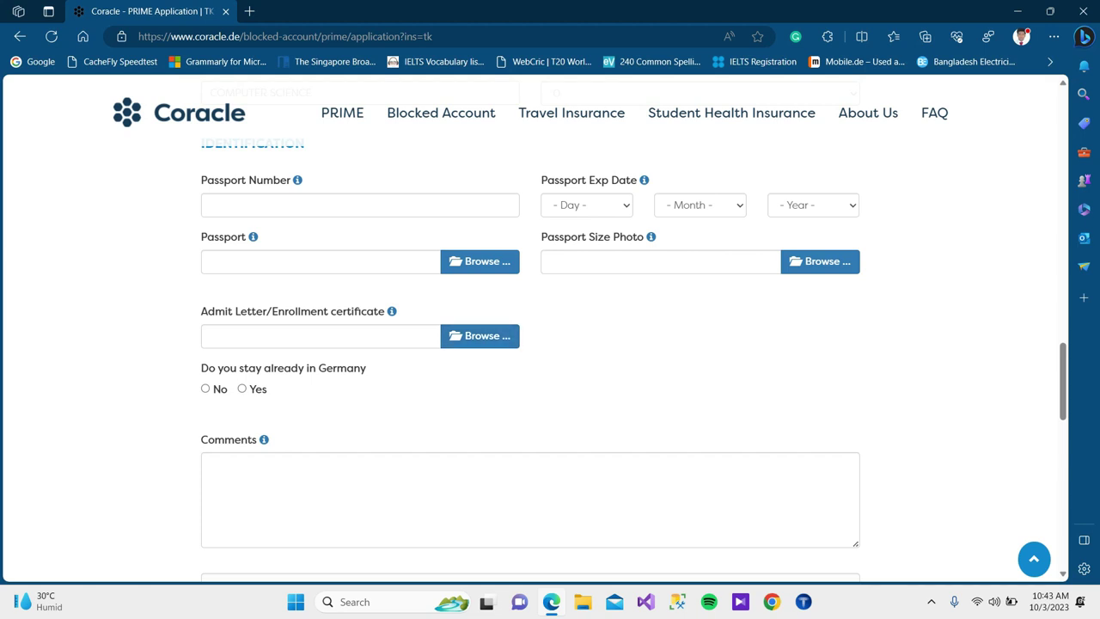
scroll(550, 344, "down", 1)
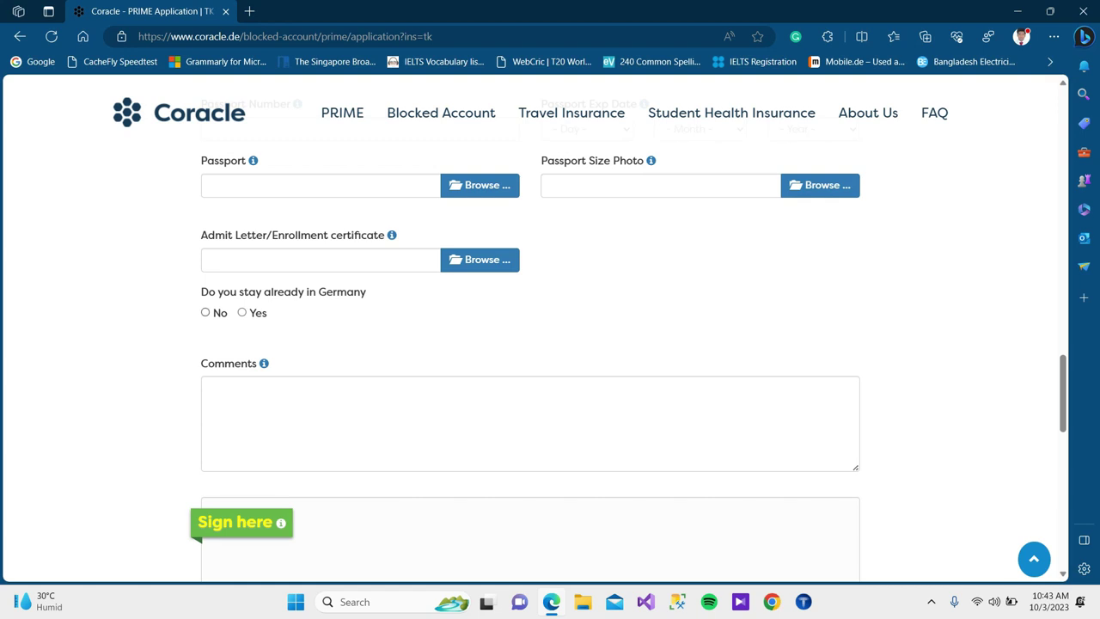
left_click(205, 312)
scroll(530, 343, "down", 1)
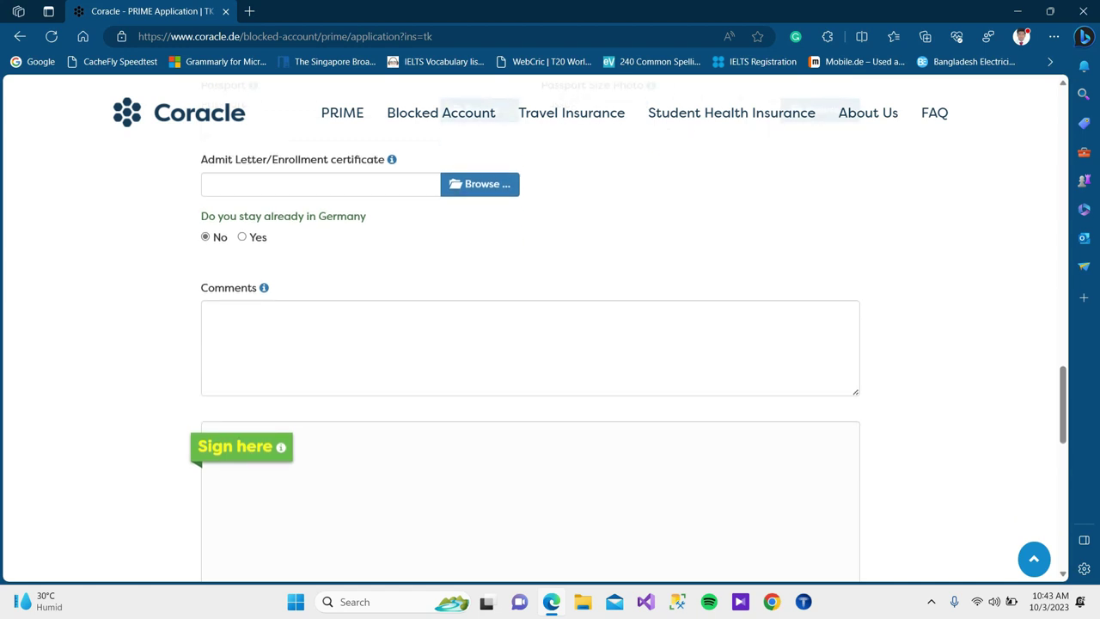
scroll(530, 344, "up", 1)
scroll(530, 343, "down", 2)
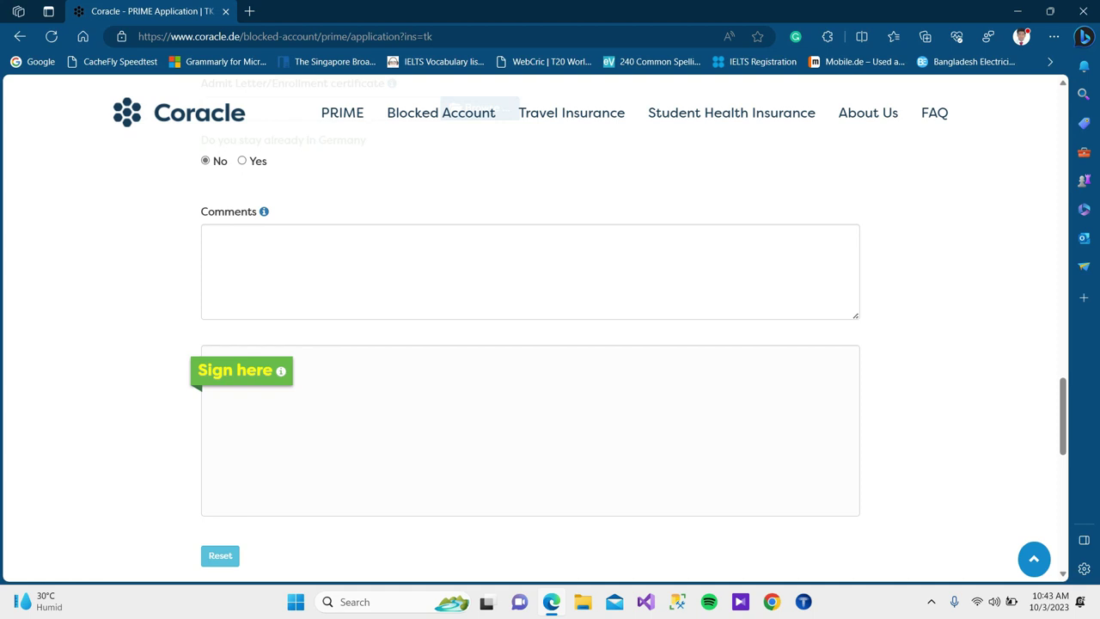
scroll(530, 344, "down", 3)
scroll(530, 344, "up", 2)
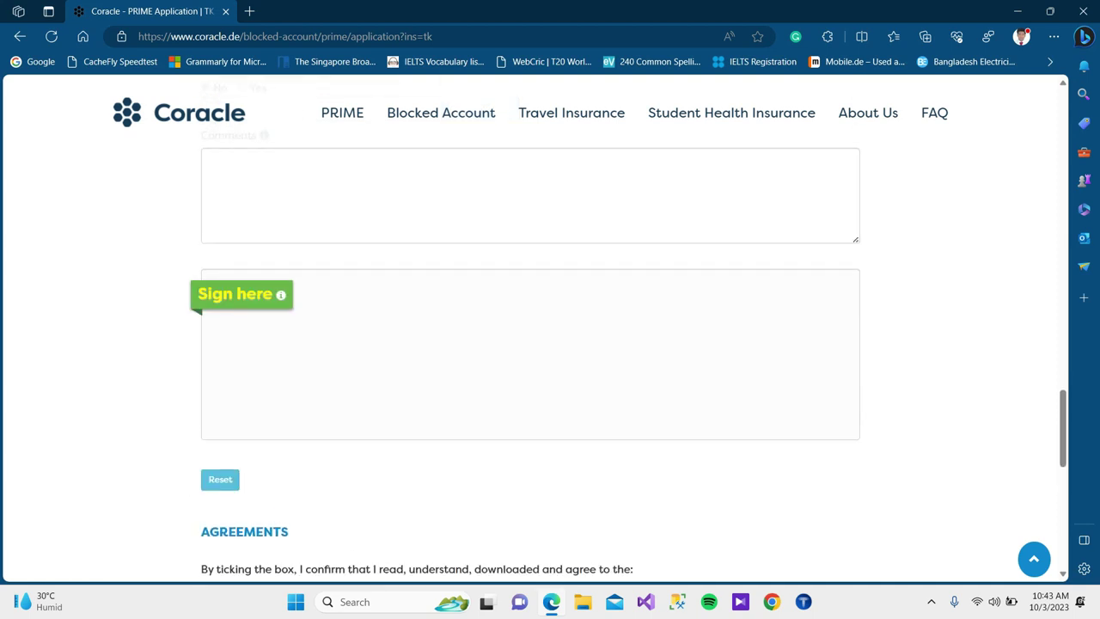
Draw a five-stroke handwritten signature in the 'Sign here' pad.
mouse_move(392, 352)
left_mouse_down()
mouse_move(368, 363)
mouse_move(355, 394)
left_mouse_up()
mouse_move(418, 368)
left_mouse_down()
mouse_move(430, 361)
mouse_move(421, 380)
mouse_move(469, 367)
mouse_move(477, 343)
mouse_move(499, 359)
mouse_move(521, 328)
left_mouse_up()
mouse_move(546, 307)
left_mouse_down()
mouse_move(526, 342)
mouse_move(562, 350)
mouse_move(617, 324)
left_mouse_up()
left_click_drag(586, 277, 648, 326)
left_click_drag(650, 277, 604, 314)
scroll(530, 344, "down", 2)
scroll(530, 343, "up", 2)
scroll(530, 344, "down", 2)
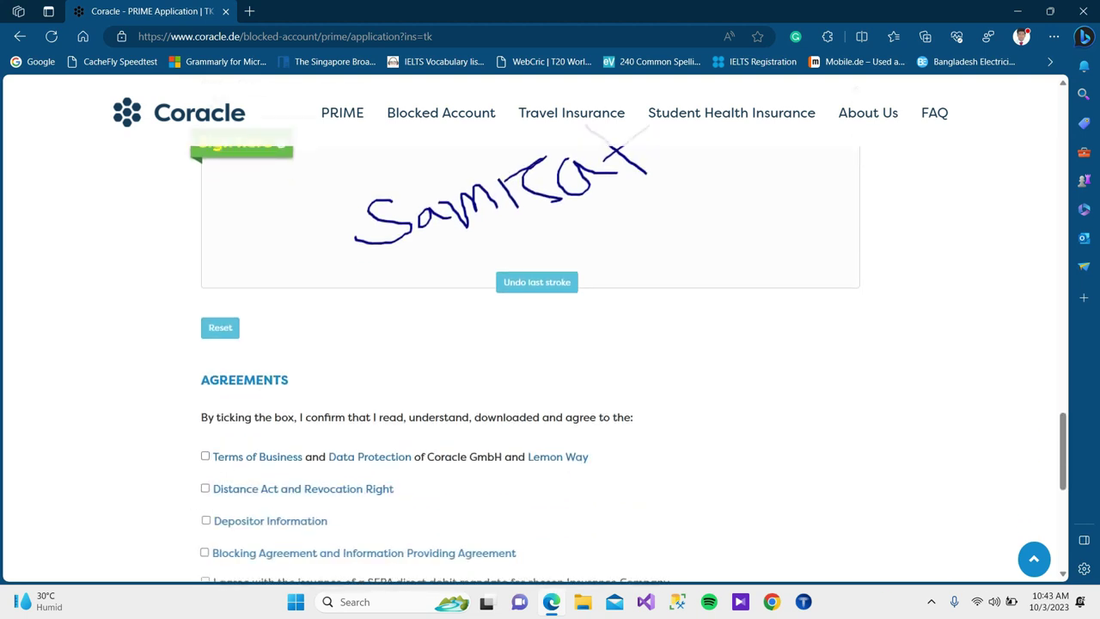
scroll(530, 344, "down", 2)
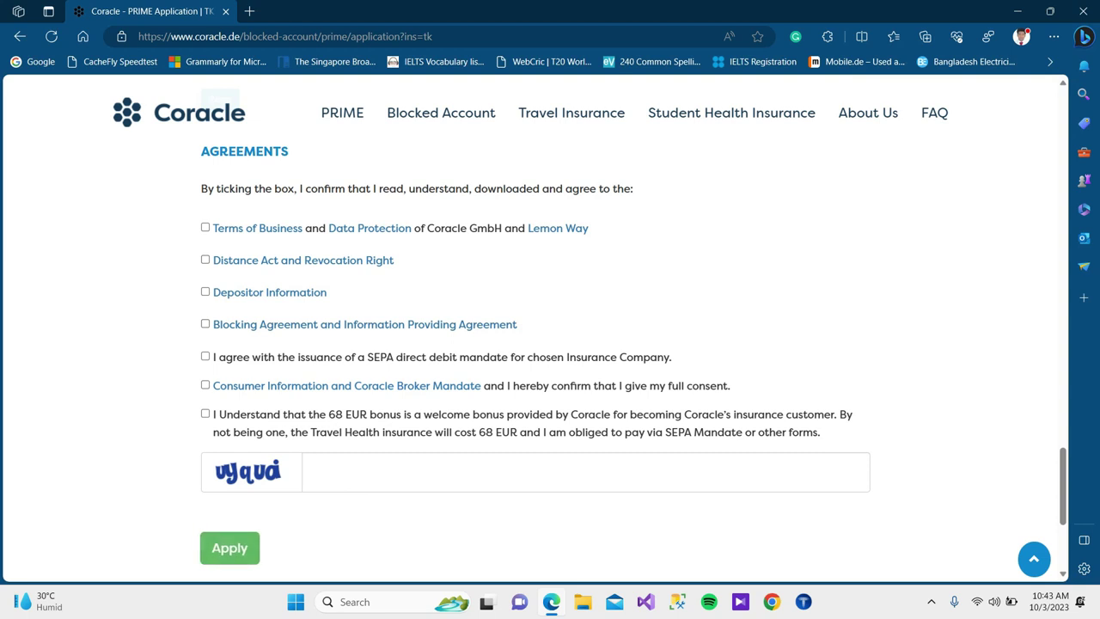
Accept Terms of Business, Distance Act, Depositor Information, Blocking Agreement, SEPA mandate, Broker Mandate and 68 EUR bonus terms.
scroll(530, 343, "up", 1)
left_click(205, 303)
left_click(205, 336)
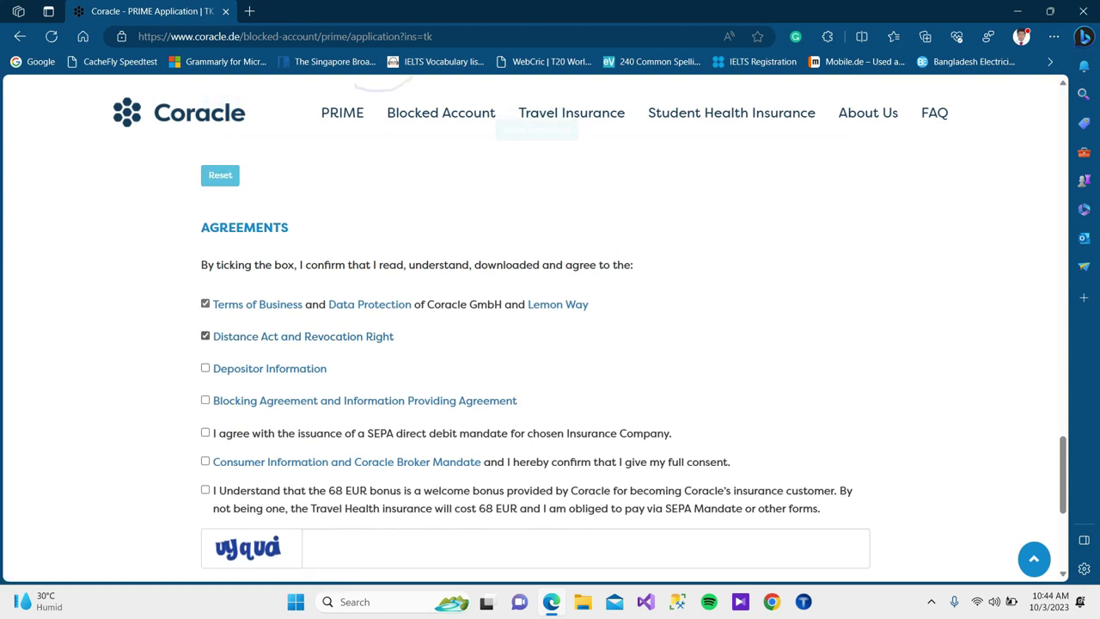
left_click(205, 368)
left_click(205, 399)
left_click(206, 432)
left_click(206, 461)
left_click(206, 488)
scroll(530, 344, "down", 3)
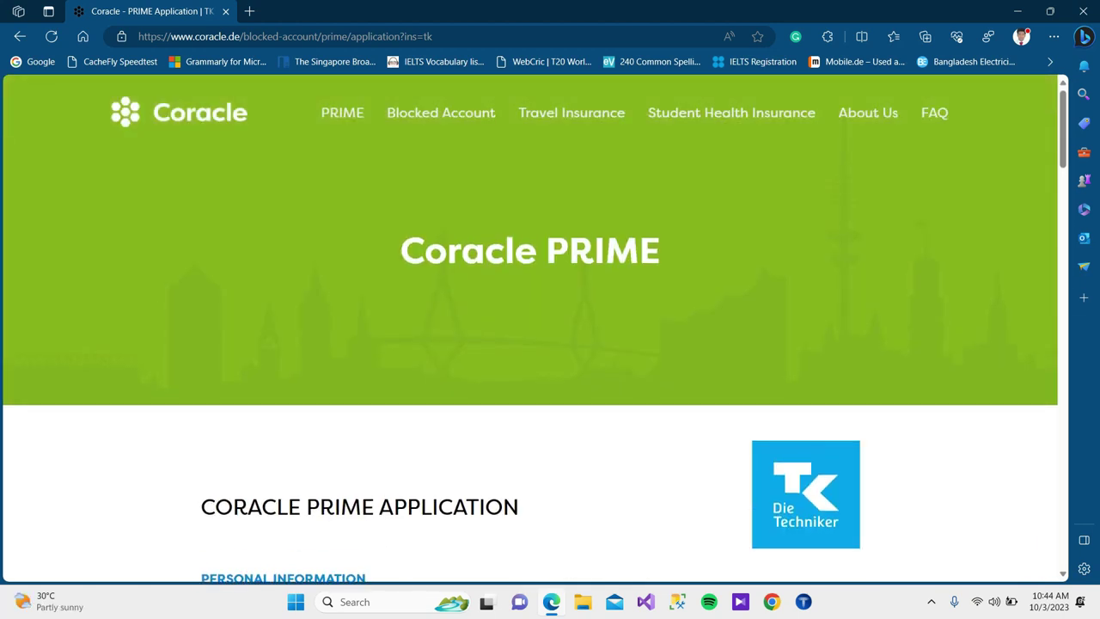
scroll(550, 343, "down", 5)
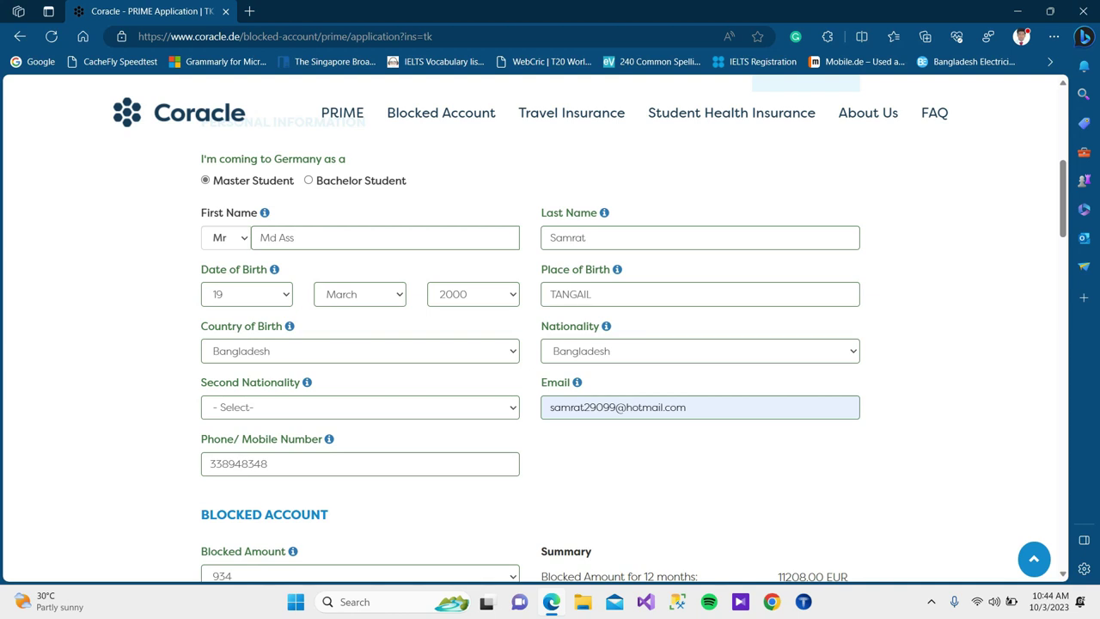
scroll(550, 344, "down", 10)
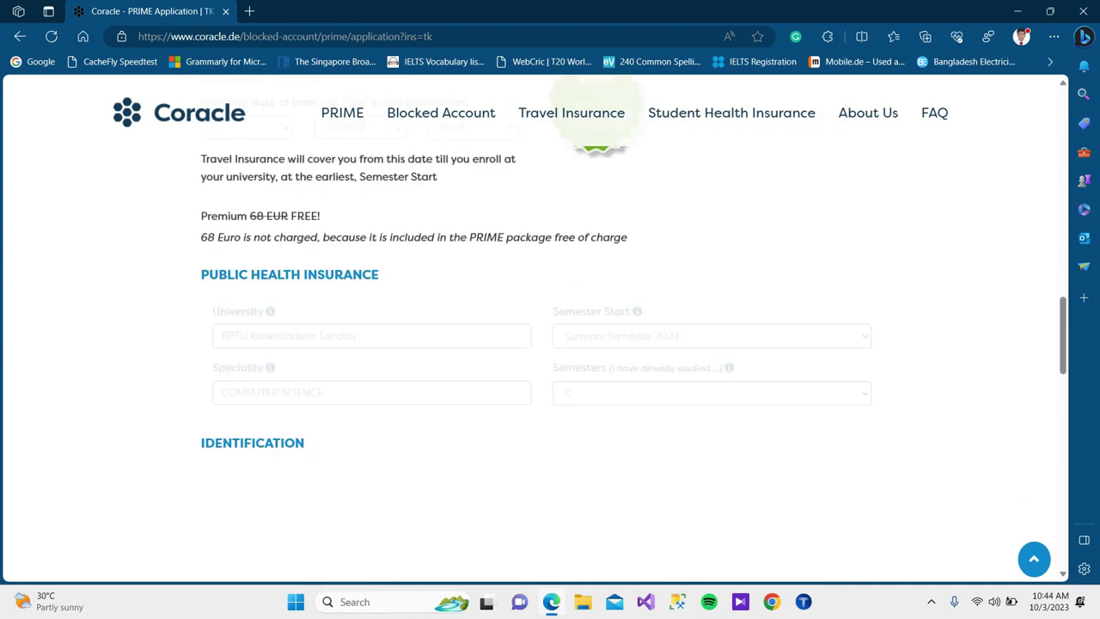
scroll(549, 344, "down", 1)
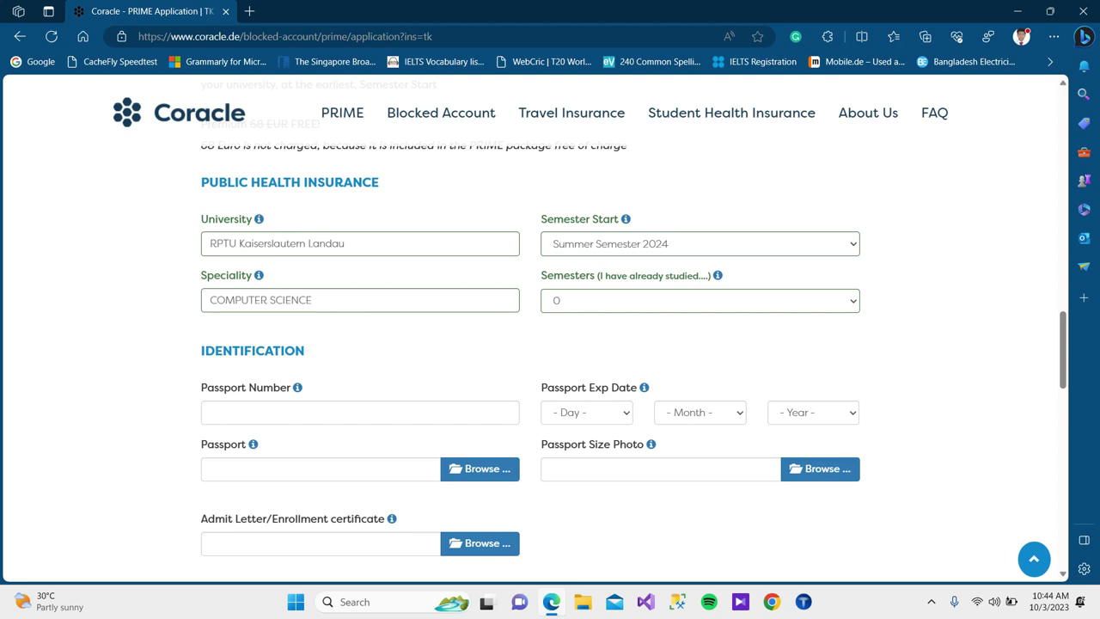
scroll(530, 343, "down", 4)
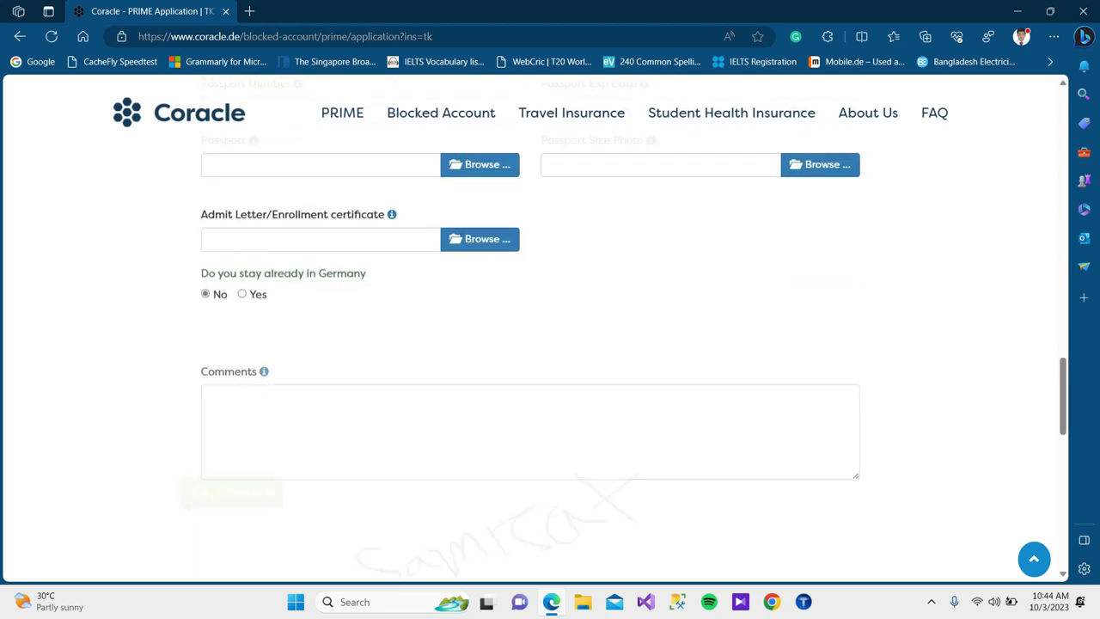
scroll(530, 344, "down", 2)
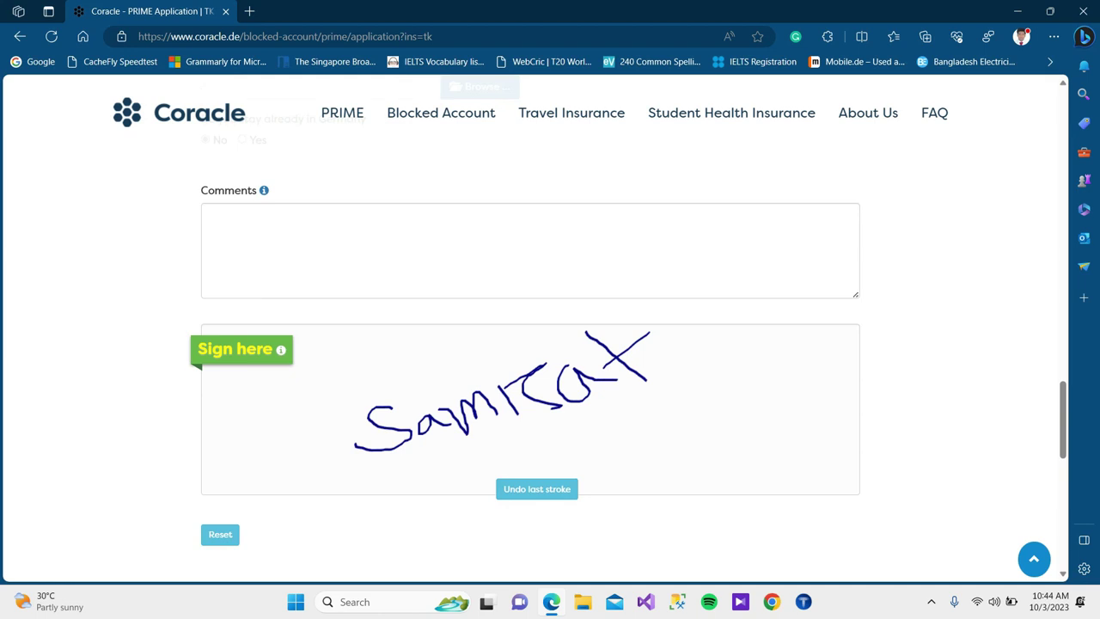
scroll(530, 343, "down", 1)
scroll(530, 343, "up", 15)
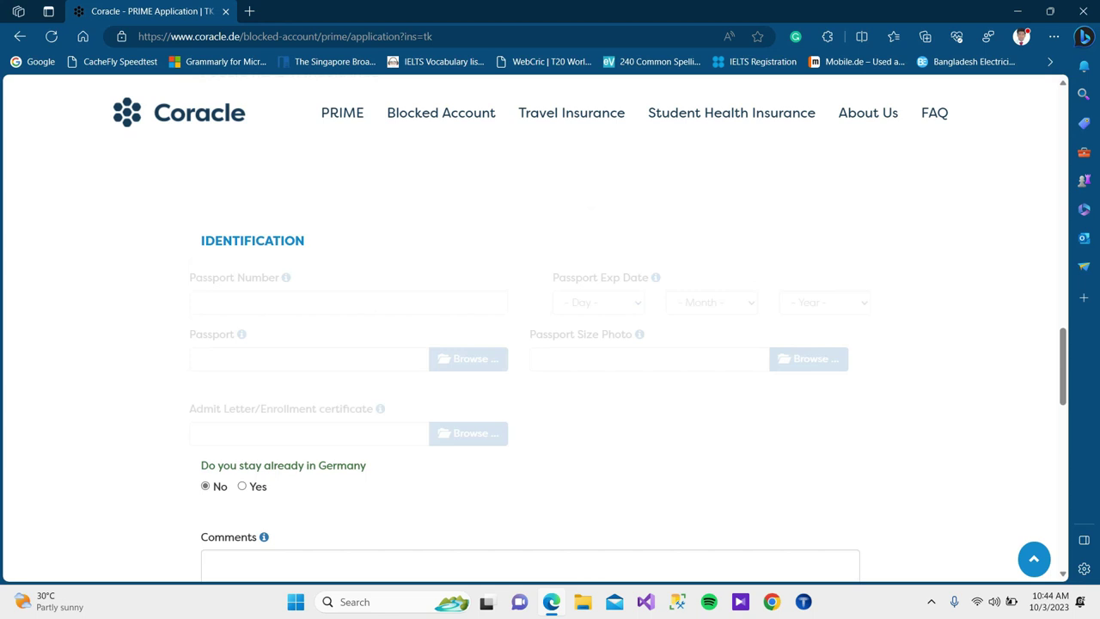
scroll(530, 344, "up", 10)
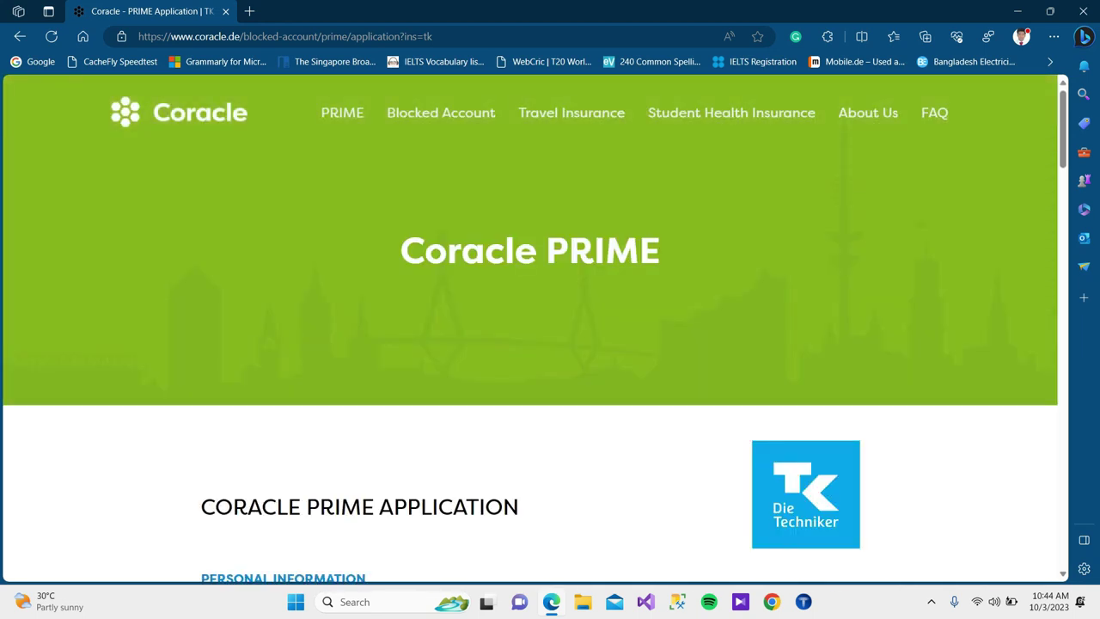
scroll(530, 344, "down", 10)
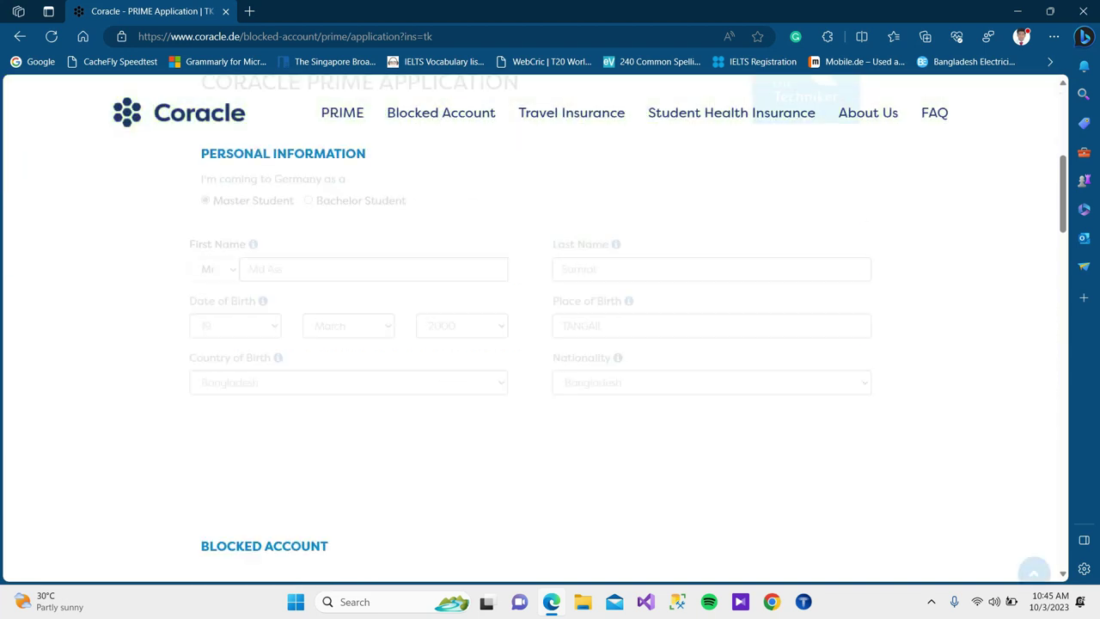
scroll(530, 344, "down", 4)
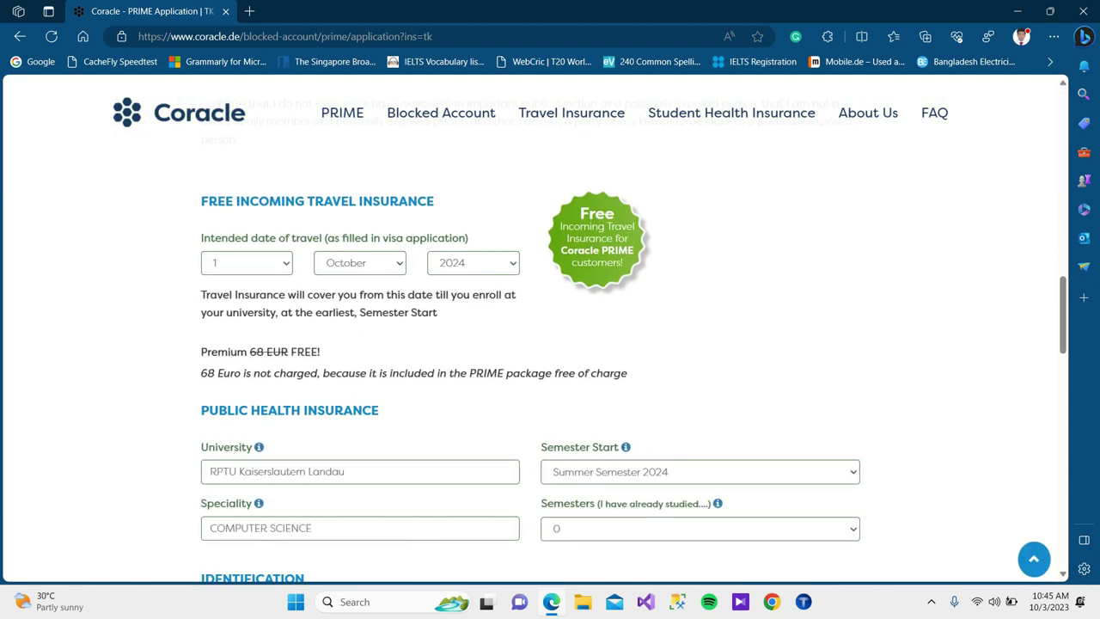
scroll(530, 343, "down", 3)
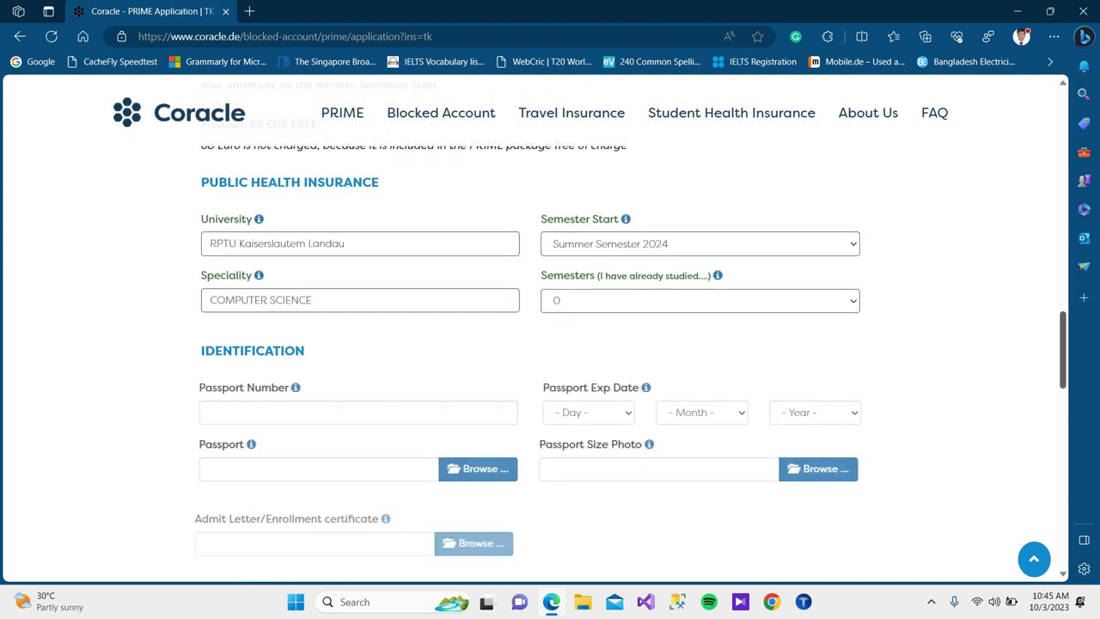
scroll(530, 344, "down", 10)
scroll(530, 343, "up", 10)
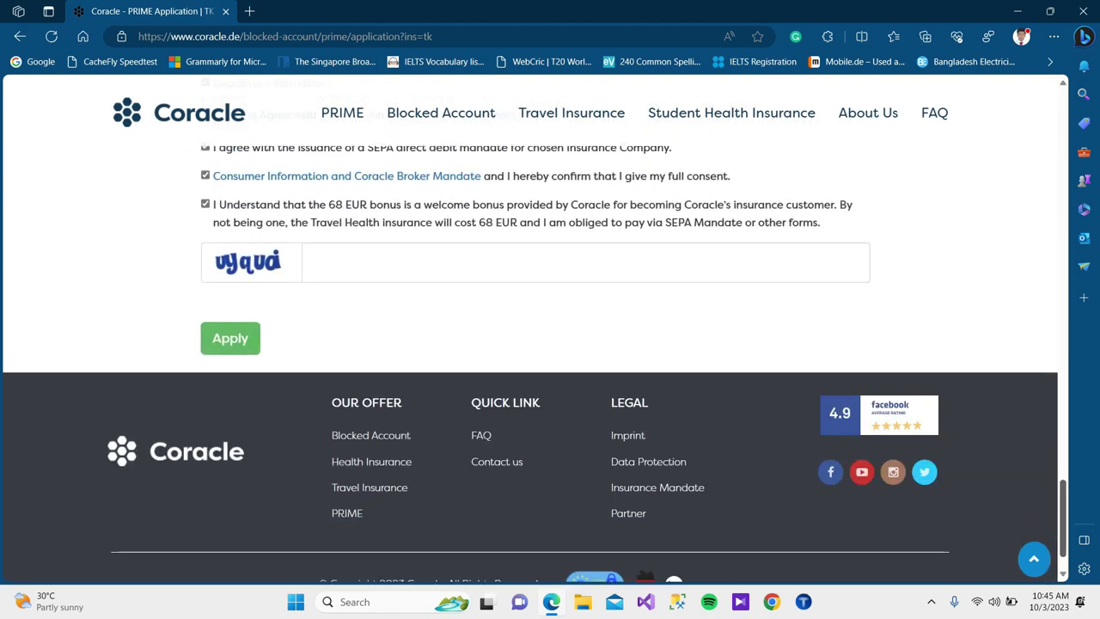
scroll(534, 343, "up", 4)
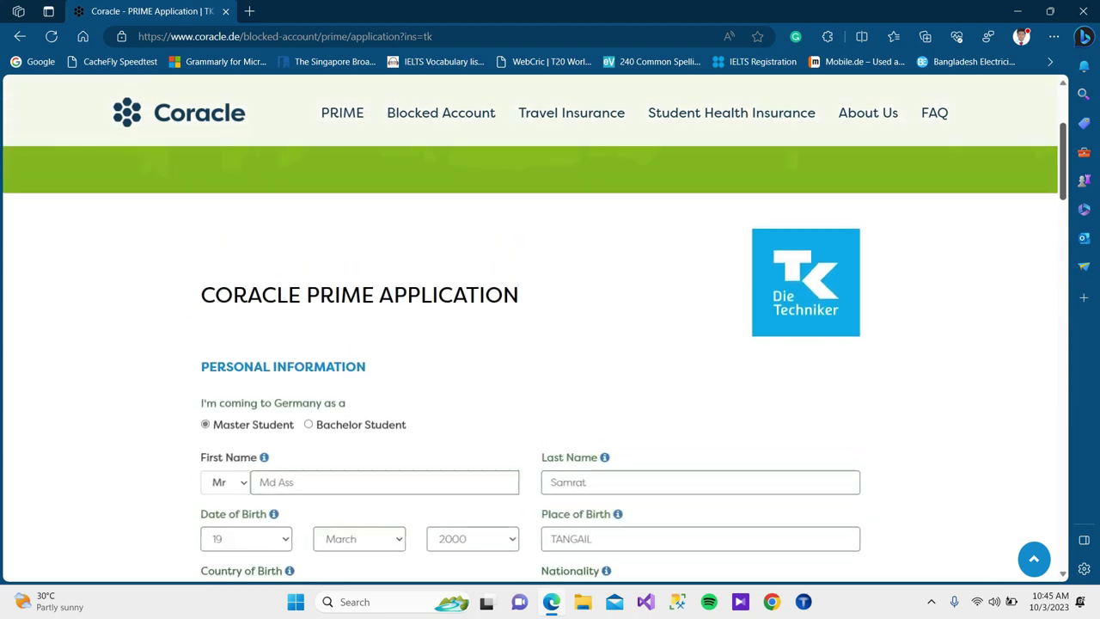
scroll(530, 343, "up", 2)
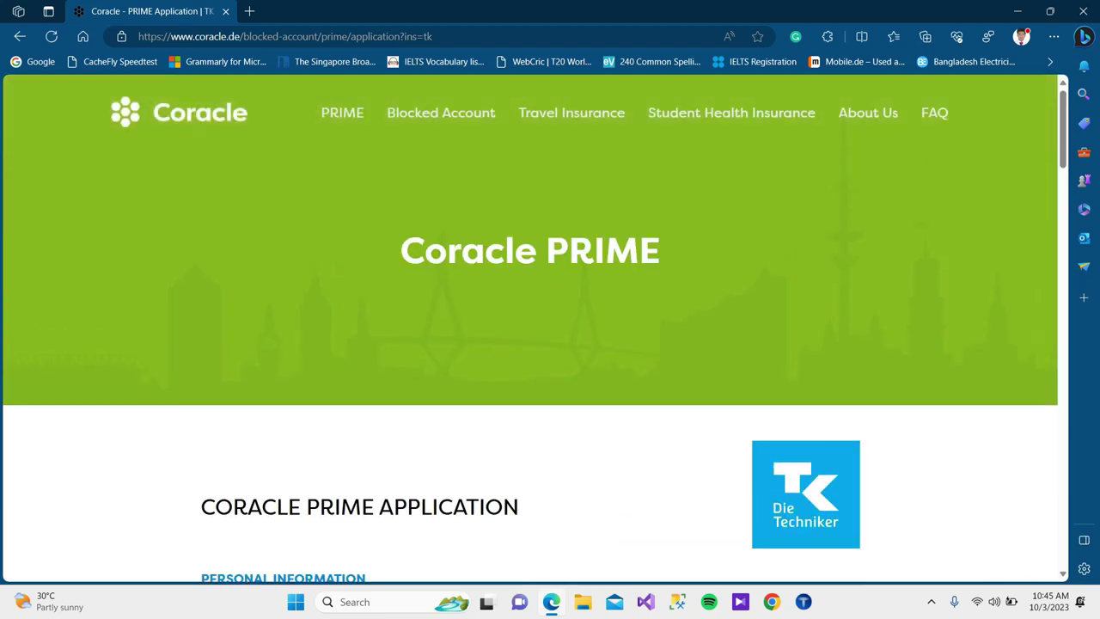
scroll(530, 343, "down", 5)
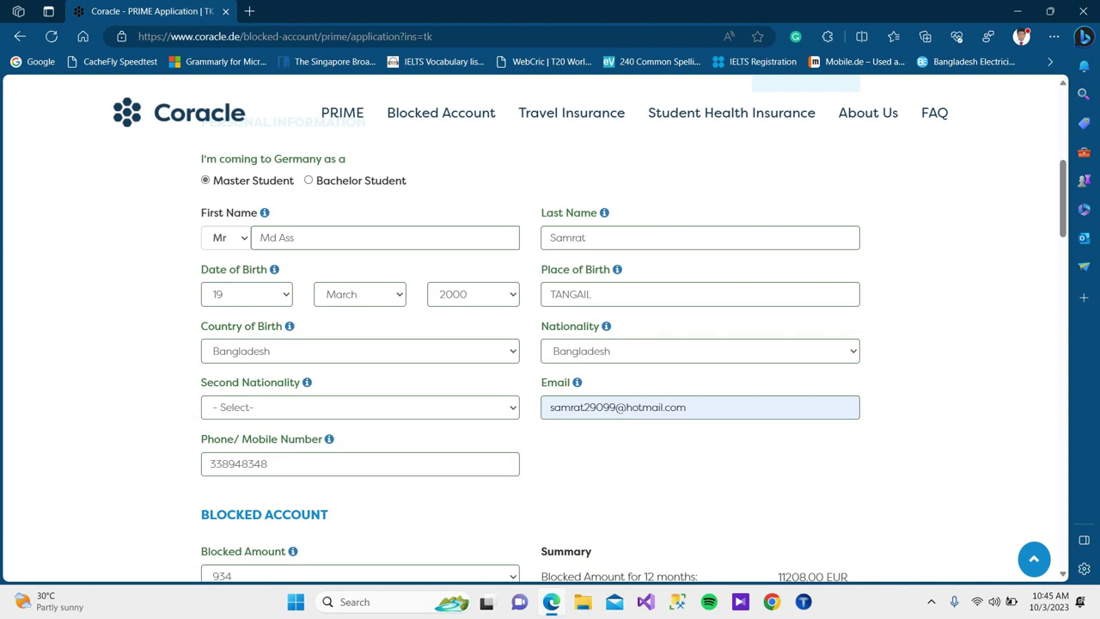
scroll(530, 344, "down", 3)
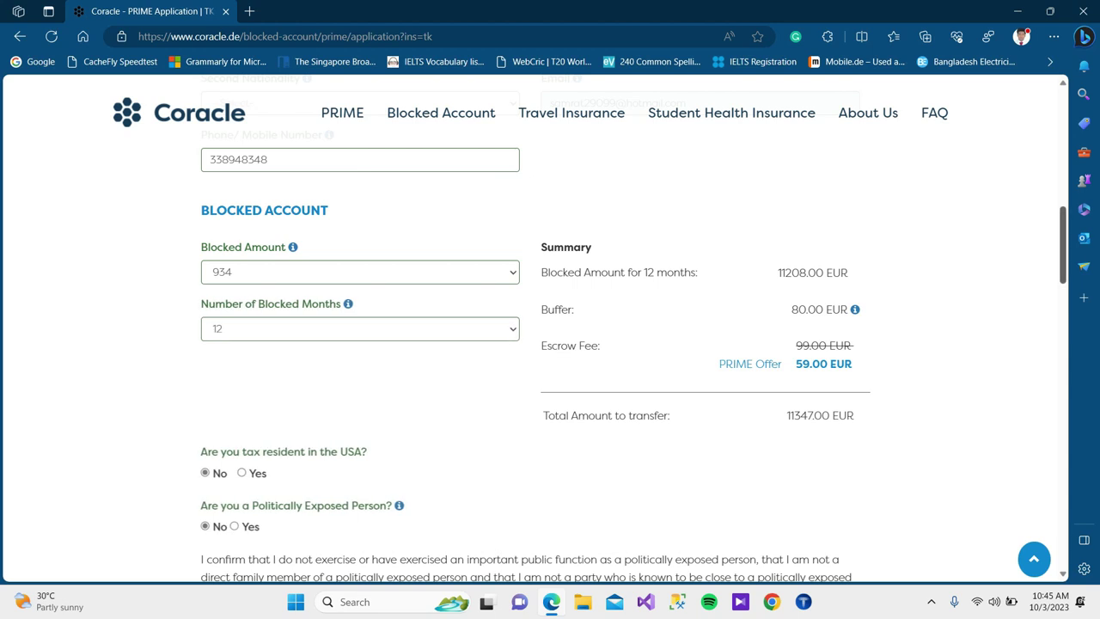
scroll(530, 344, "down", 10)
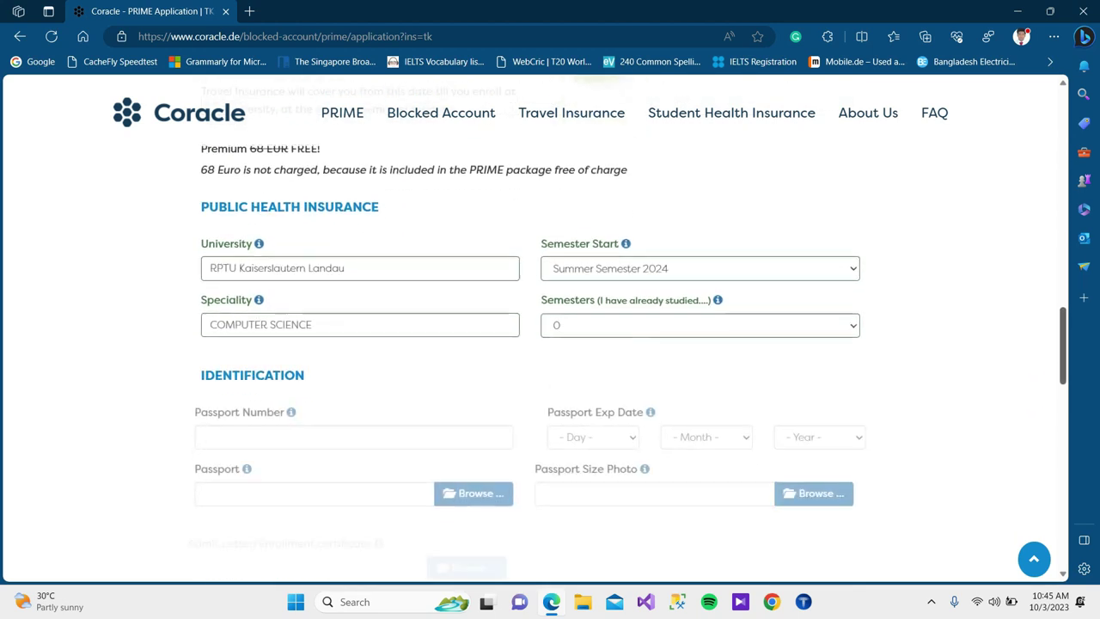
scroll(530, 344, "down", 5)
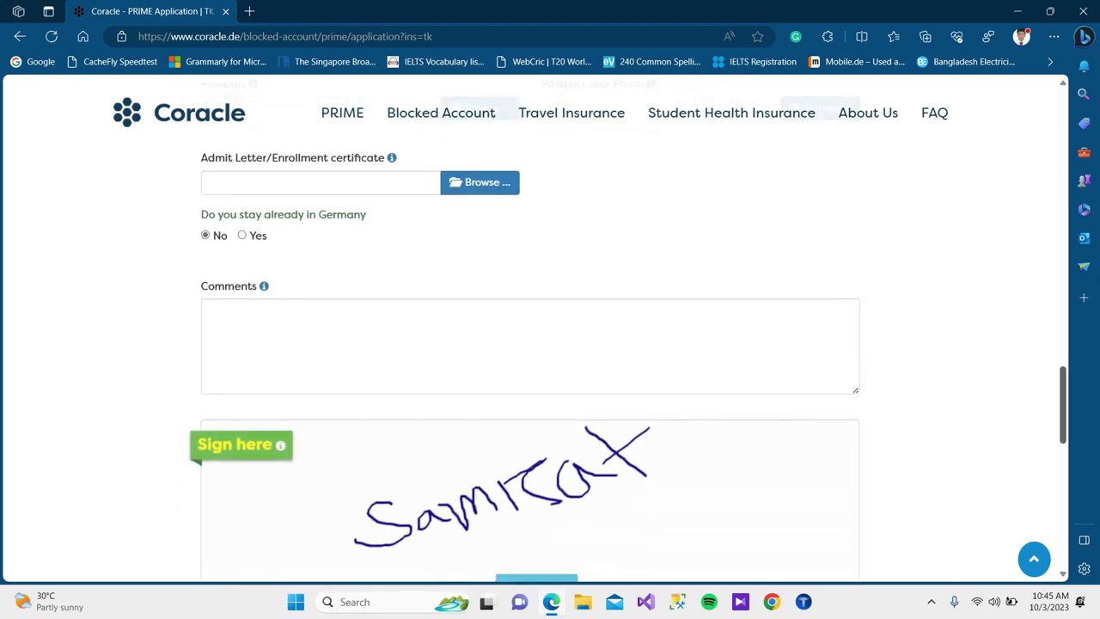
scroll(530, 343, "down", 5)
scroll(530, 344, "up", 10)
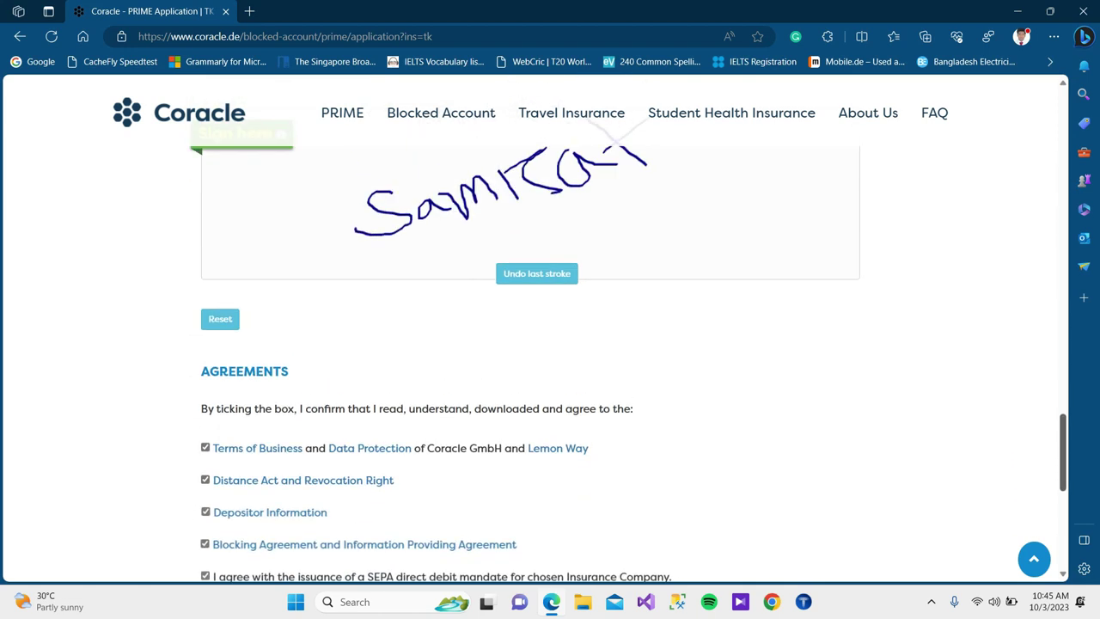
scroll(530, 344, "up", 15)
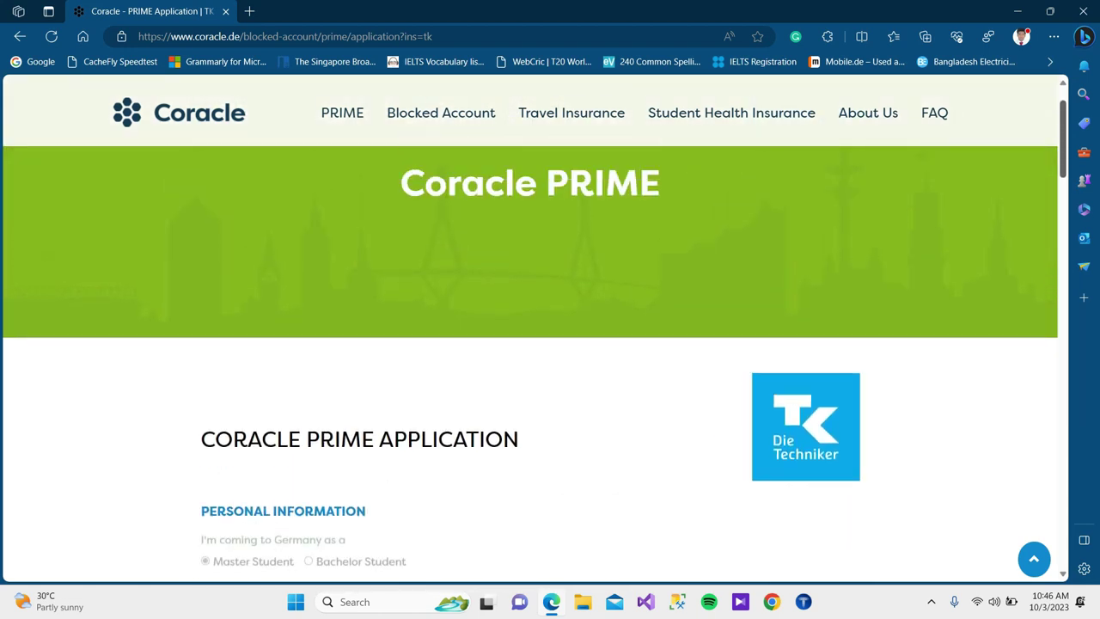